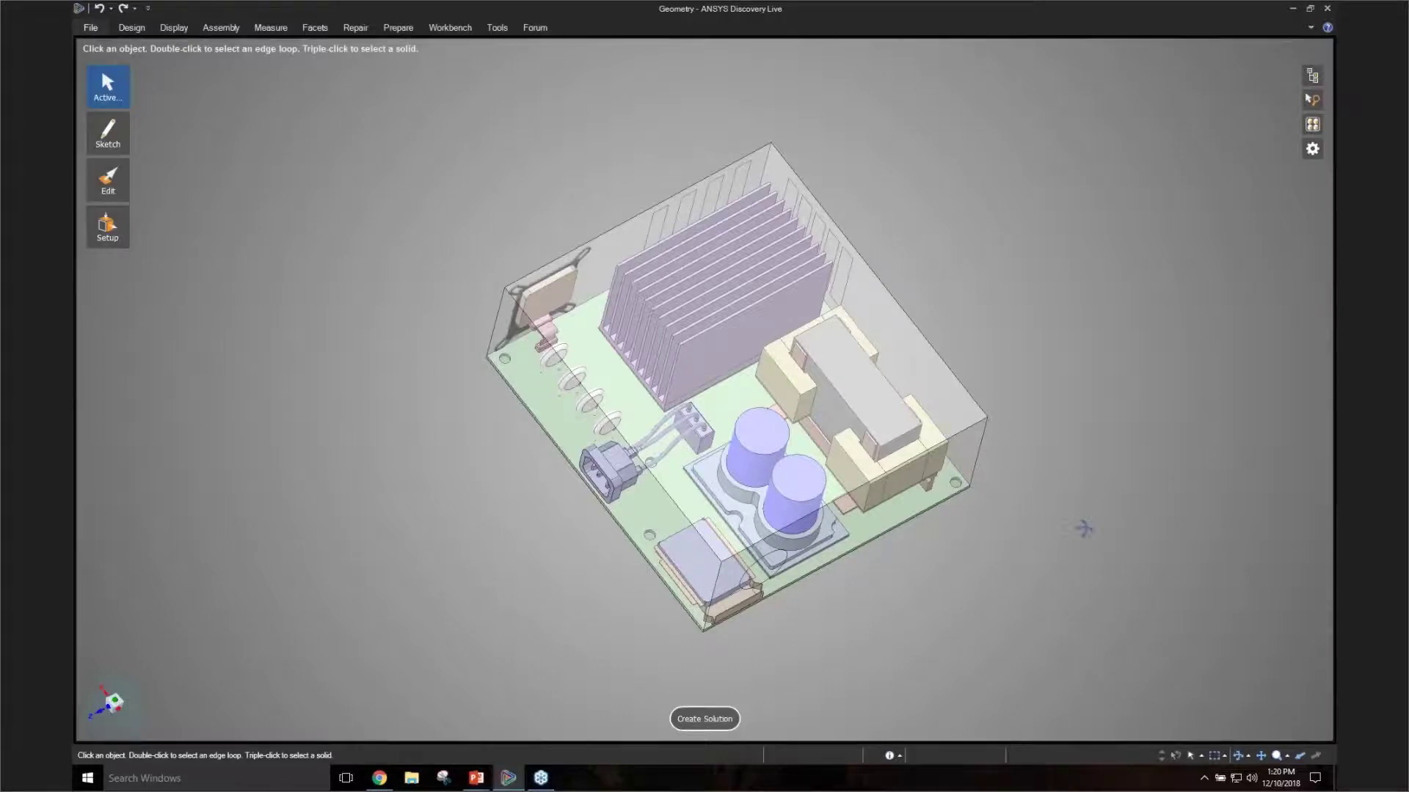
Step: Examine the electronics enclosure from several angles, highlighting the circular inlet face and the five vent slots beside the heat sink
mouse_move(1083, 528)
middle_down()
mouse_move(979, 311)
mouse_move(1025, 416)
mouse_move(1010, 381)
middle_up()
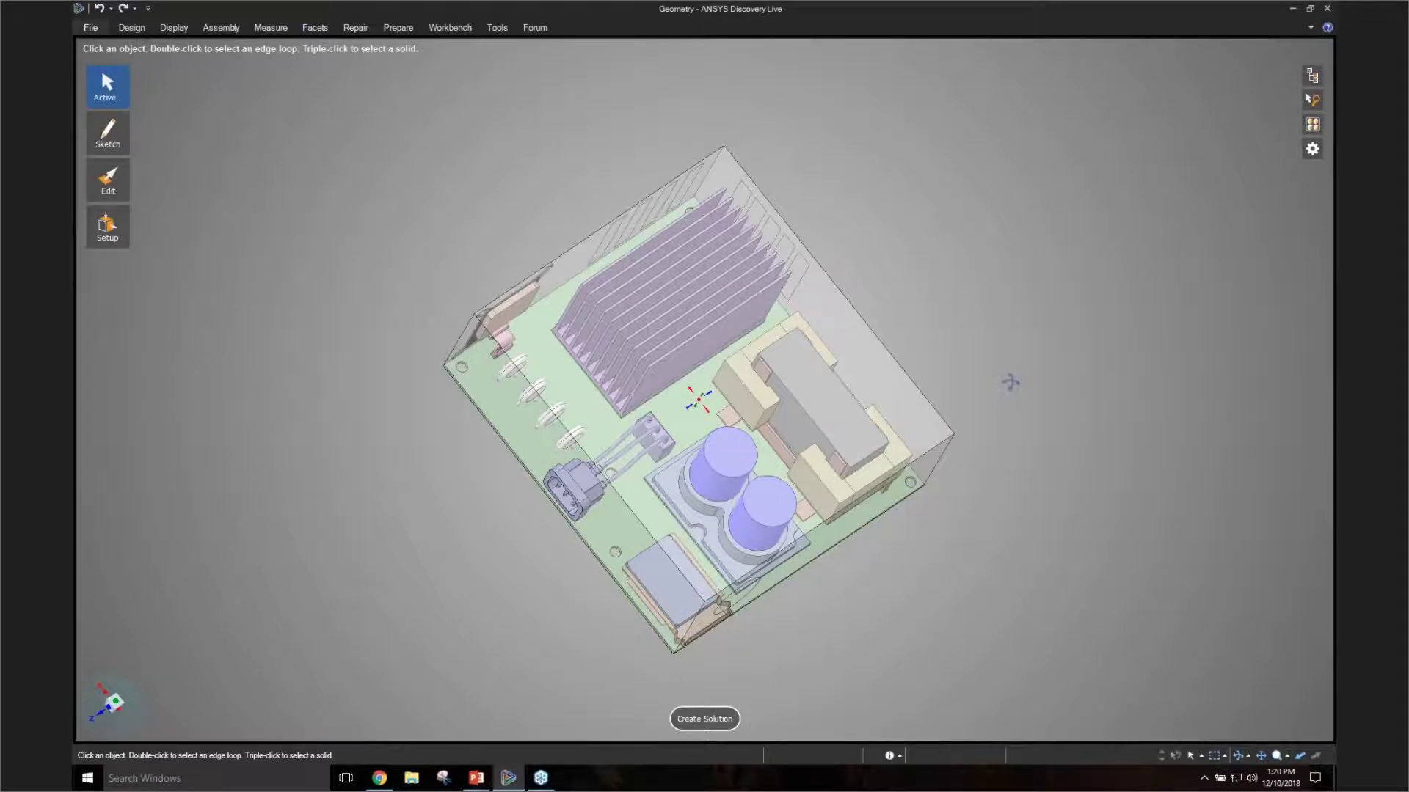
mouse_move(1010, 382)
middle_down()
mouse_move(990, 324)
mouse_move(994, 377)
mouse_move(978, 389)
middle_up()
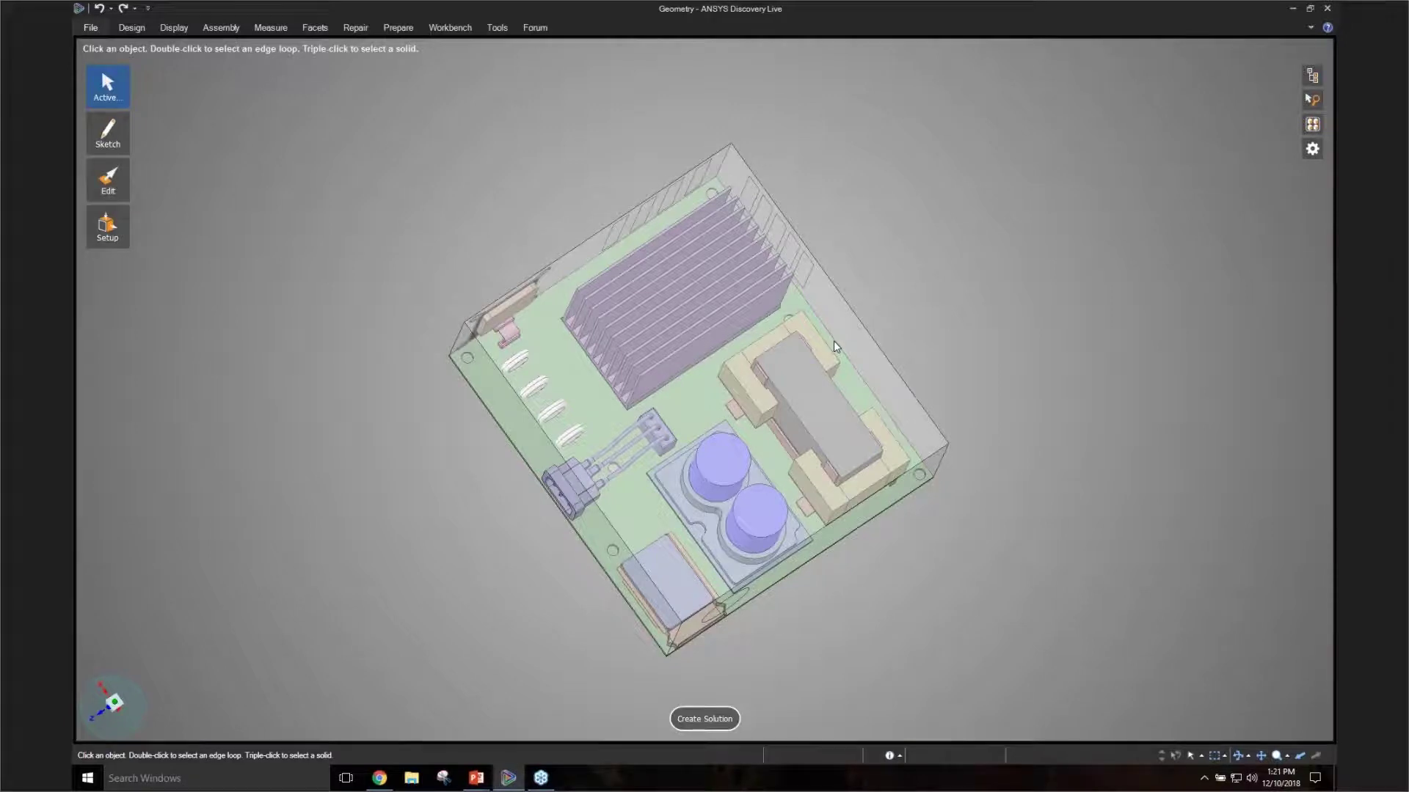
mouse_move(834, 342)
middle_down()
mouse_move(983, 542)
mouse_move(974, 518)
middle_up()
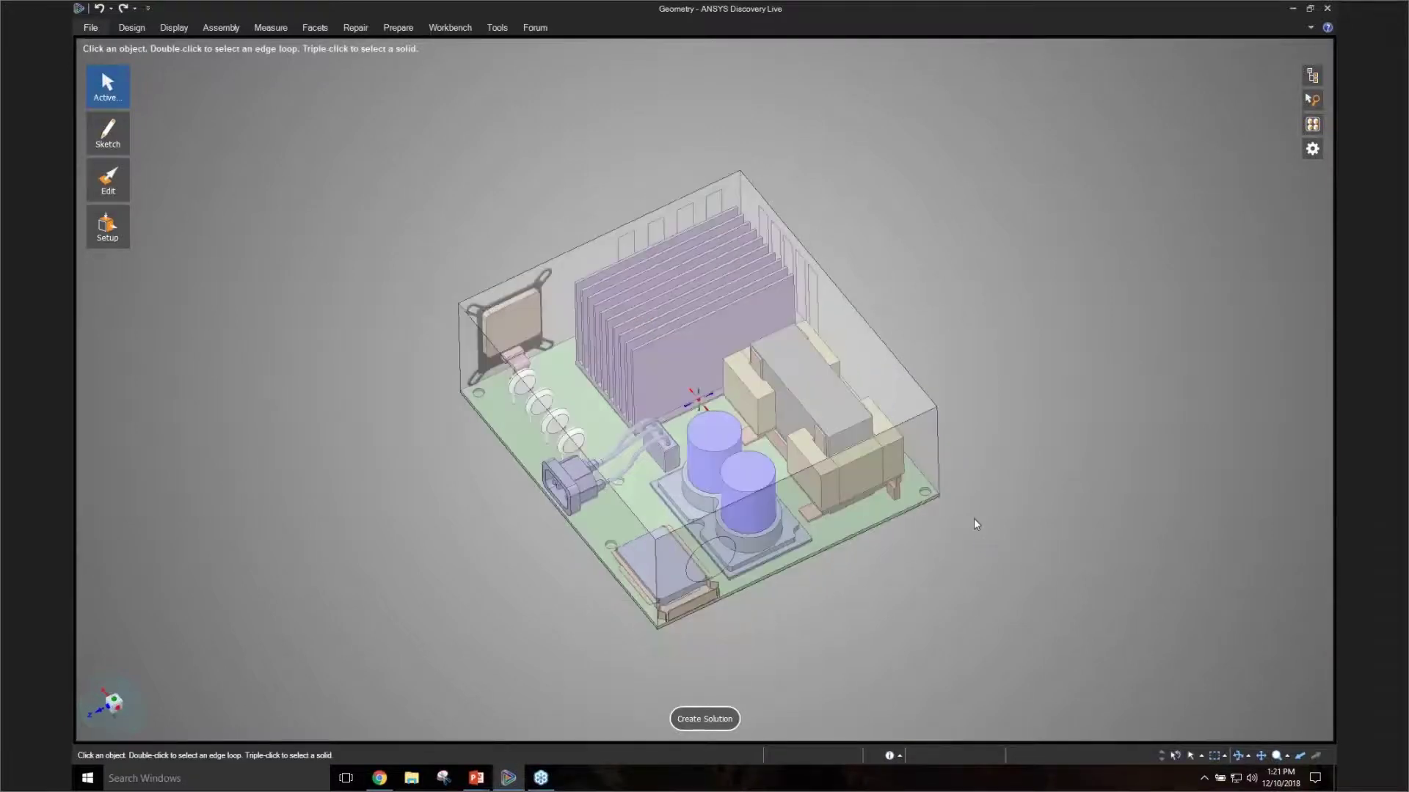
click(695, 555)
middle_drag(1022, 189, 822, 212)
ctrl+click(793, 228)
ctrl+click(803, 261)
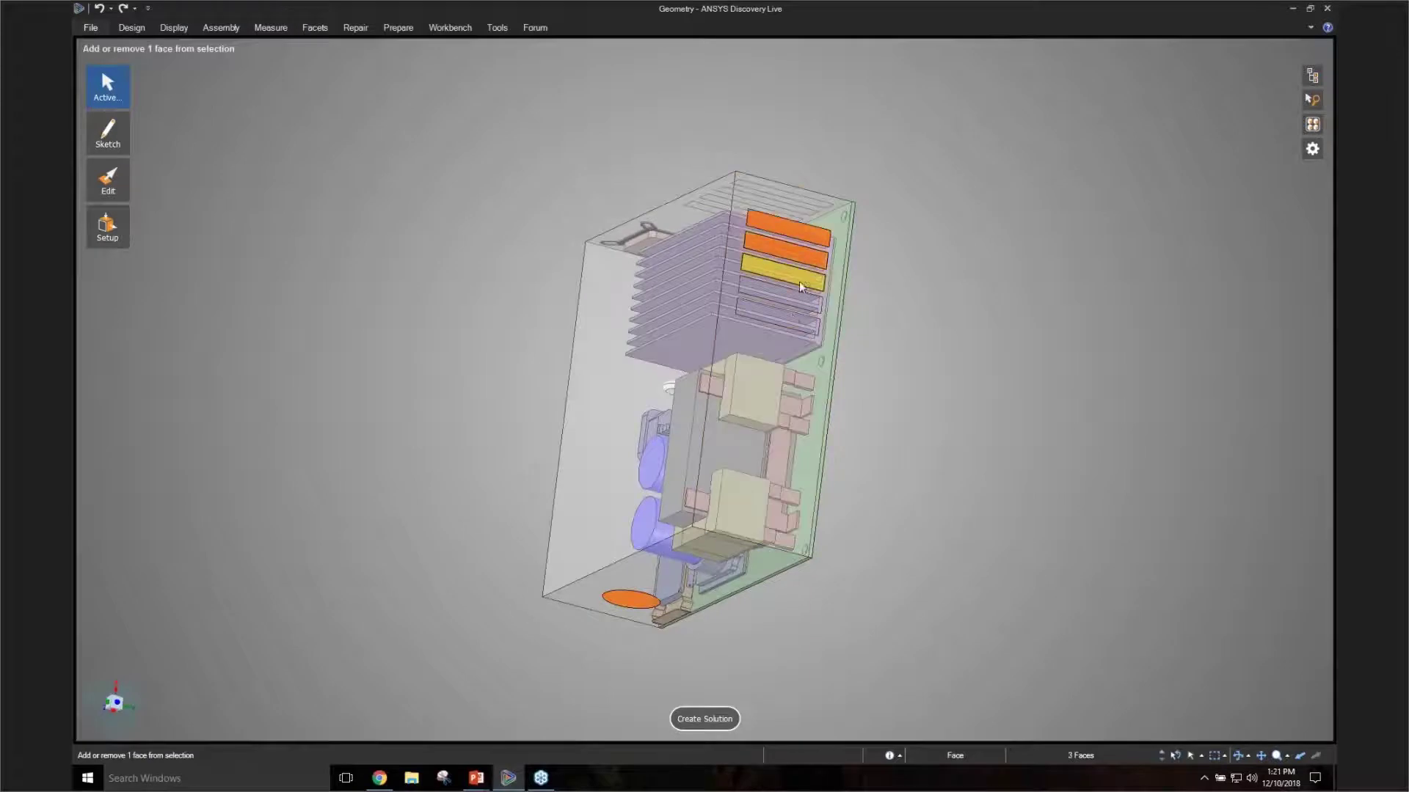
ctrl+click(799, 279)
ctrl+click(801, 299)
ctrl+click(801, 323)
click(908, 452)
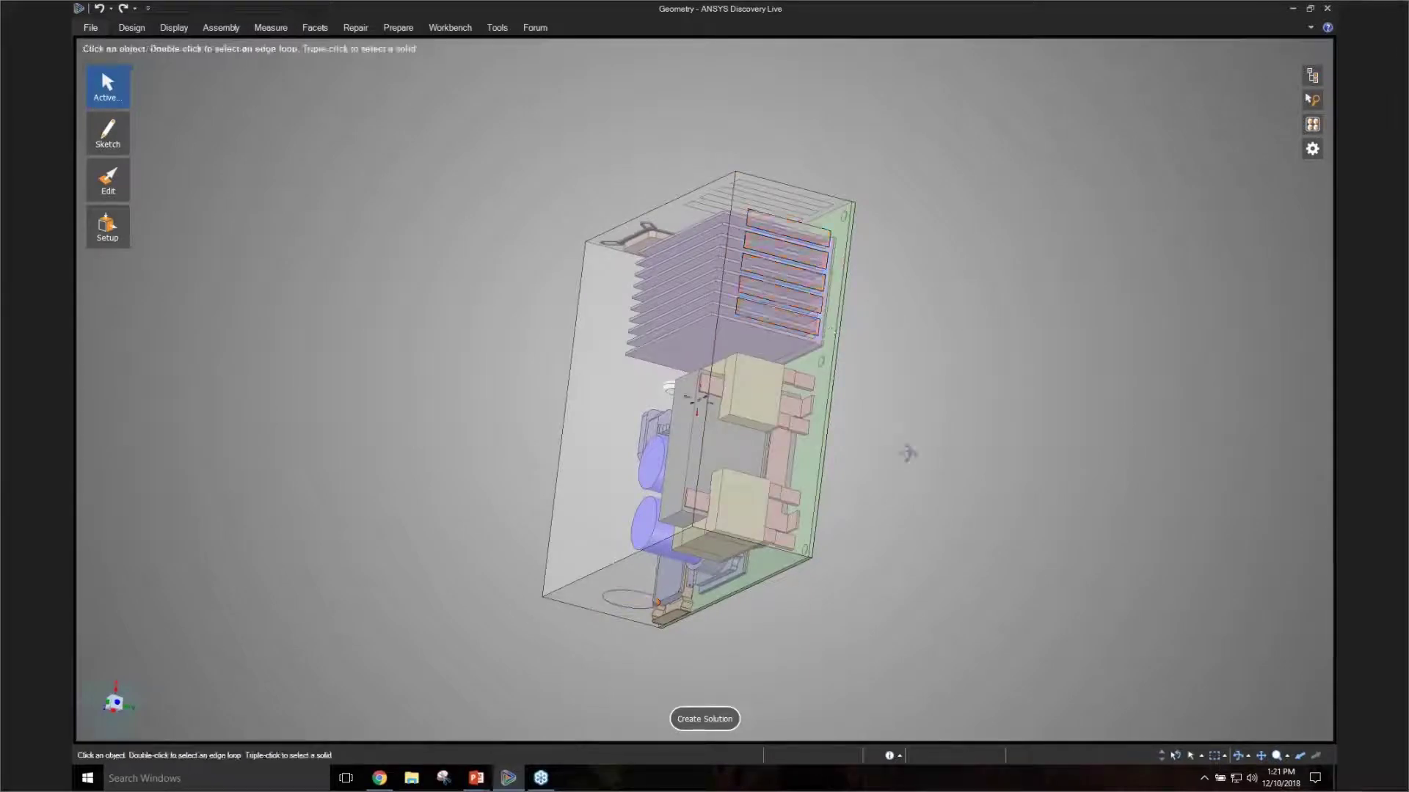
mouse_move(908, 452)
middle_down()
mouse_move(965, 445)
mouse_move(1072, 377)
middle_up()
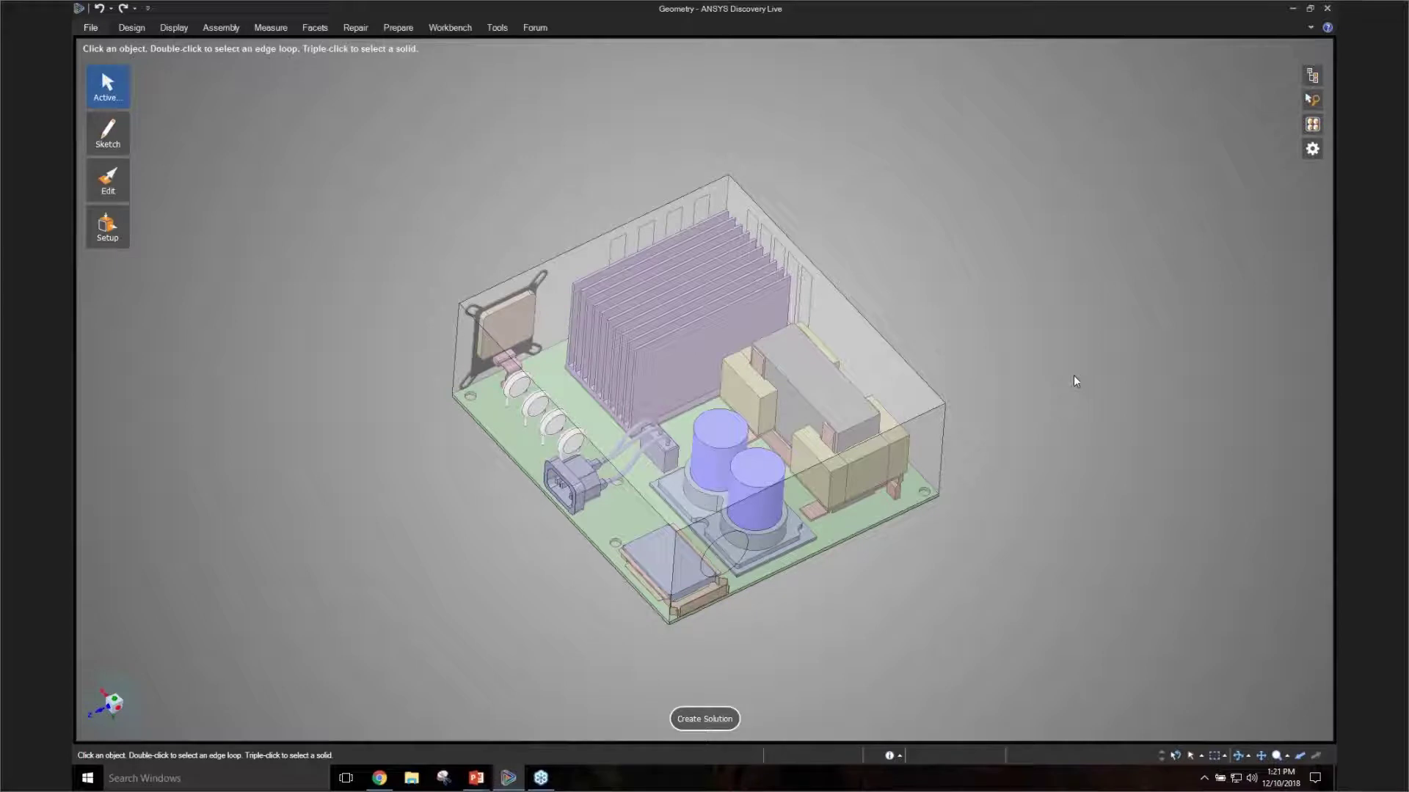
Step: Create a fluid flow solution on the transparent enclosure body using the default air at 20 °C
click(703, 720)
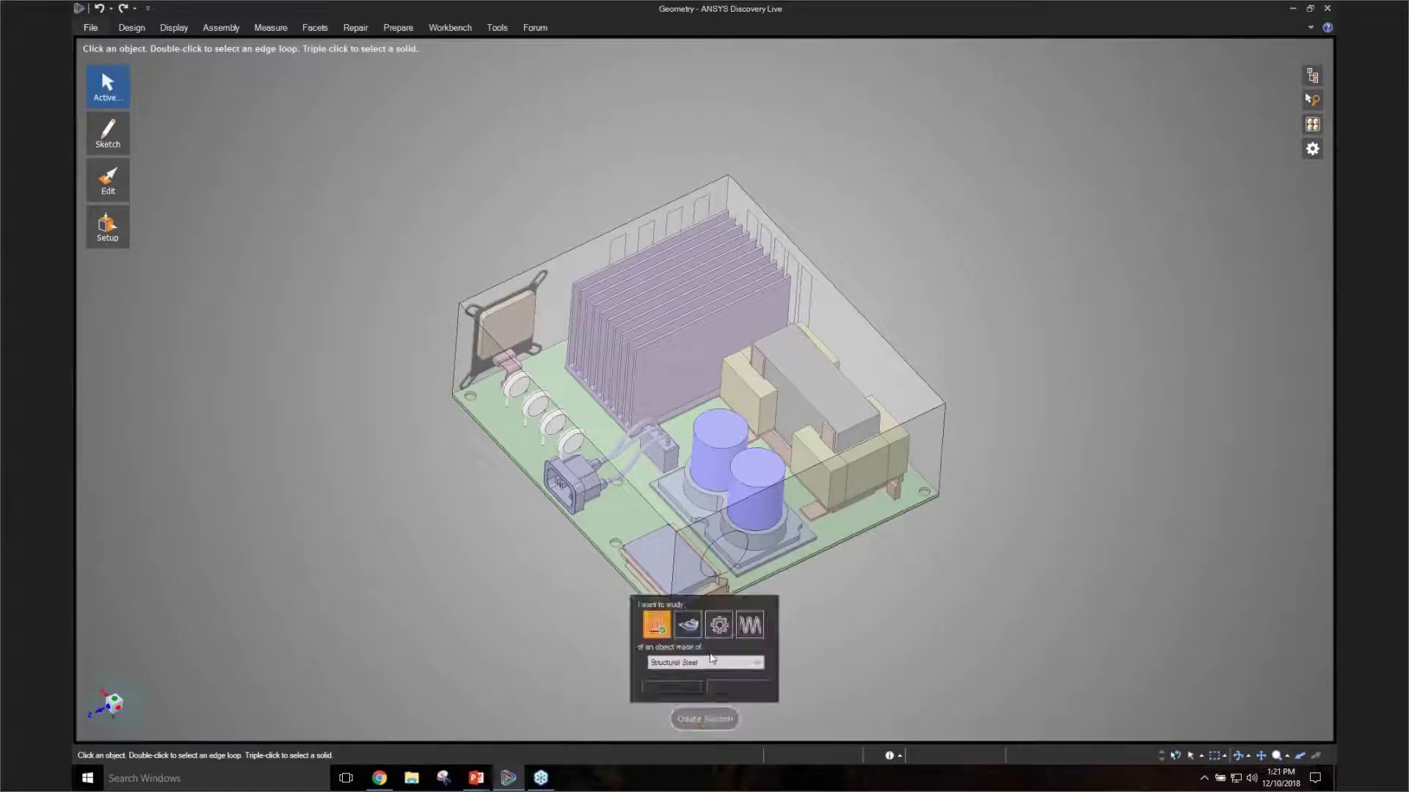
click(688, 624)
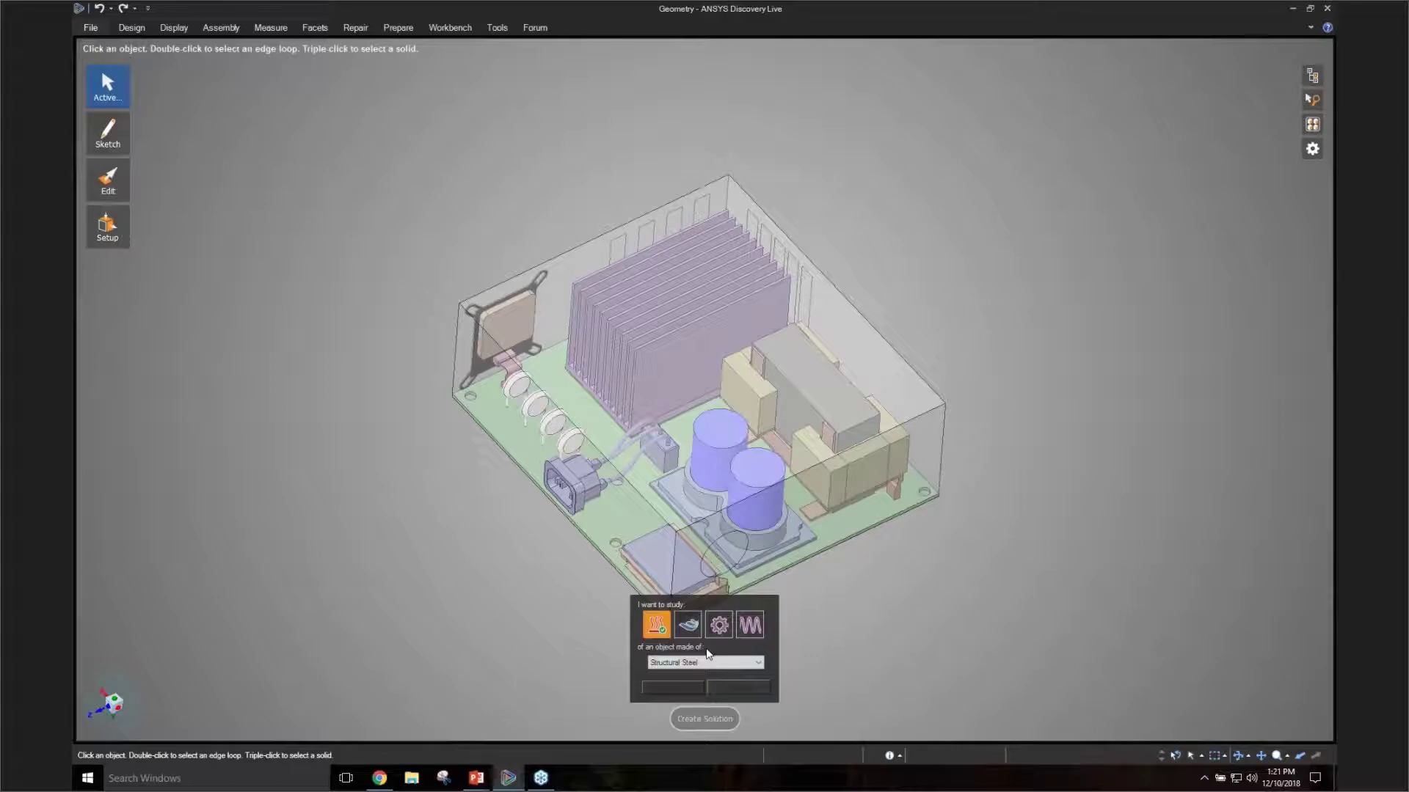
click(665, 687)
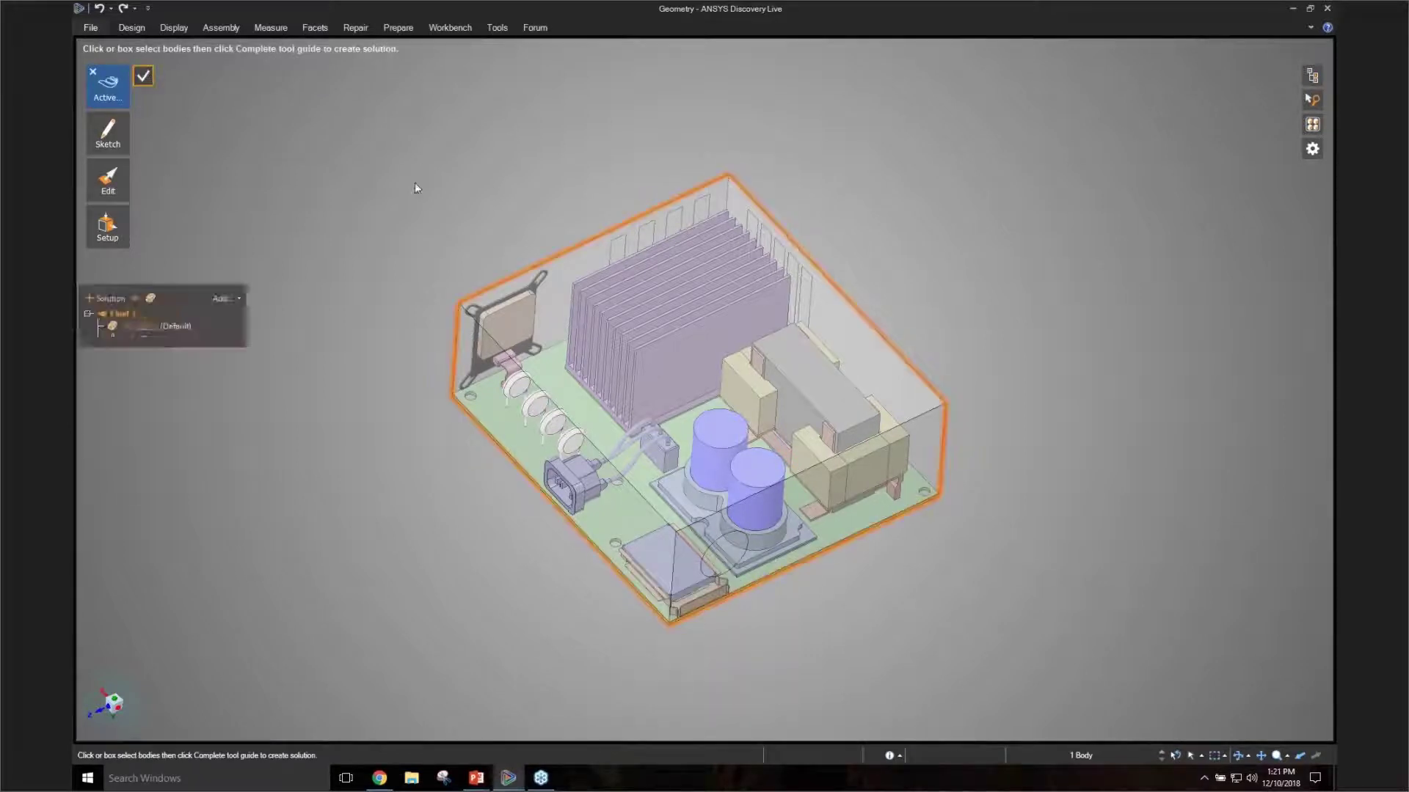
click(374, 396)
middle_drag(374, 396, 377, 446)
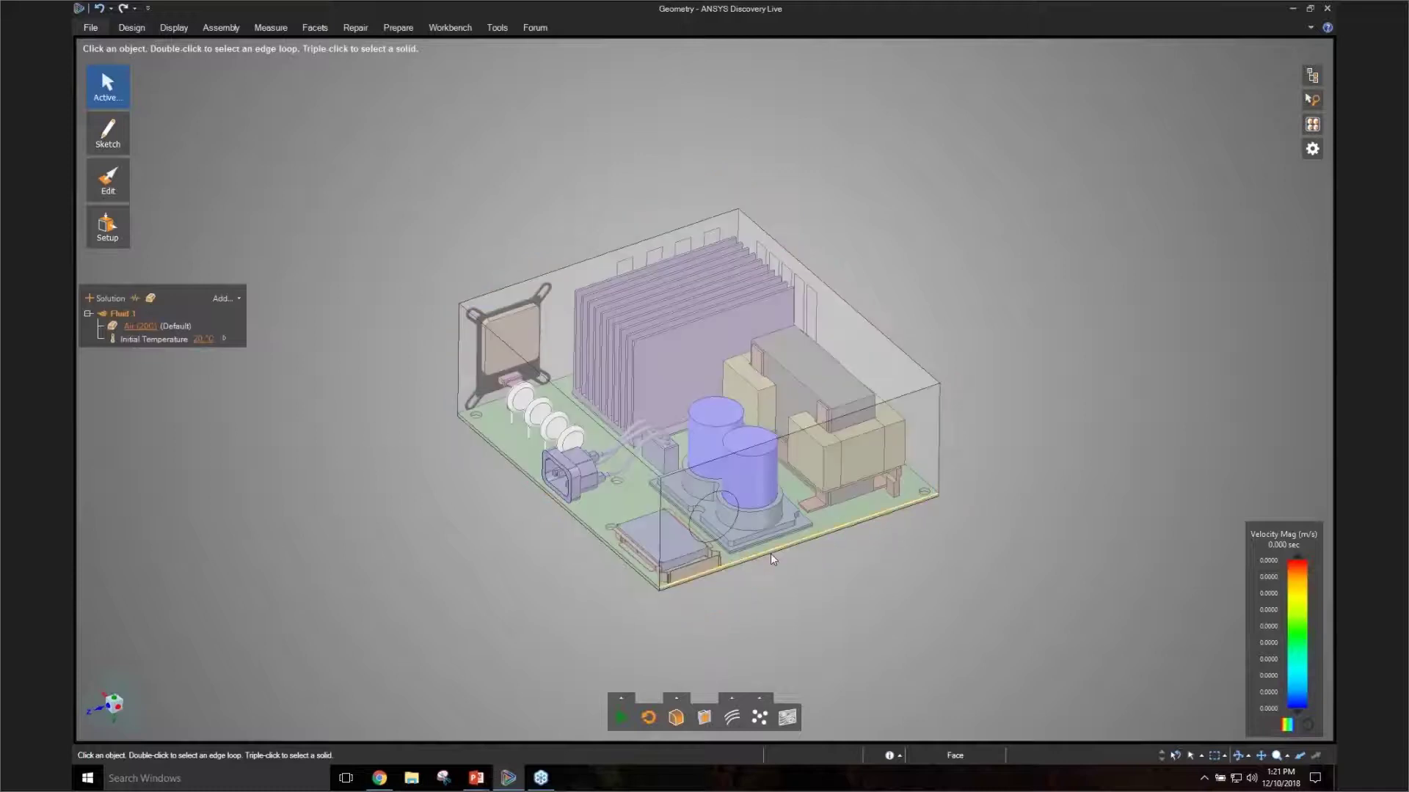
Step: Apply a flow velocity of 2 m/s to the circular inlet face of the enclosure
click(721, 512)
click(739, 461)
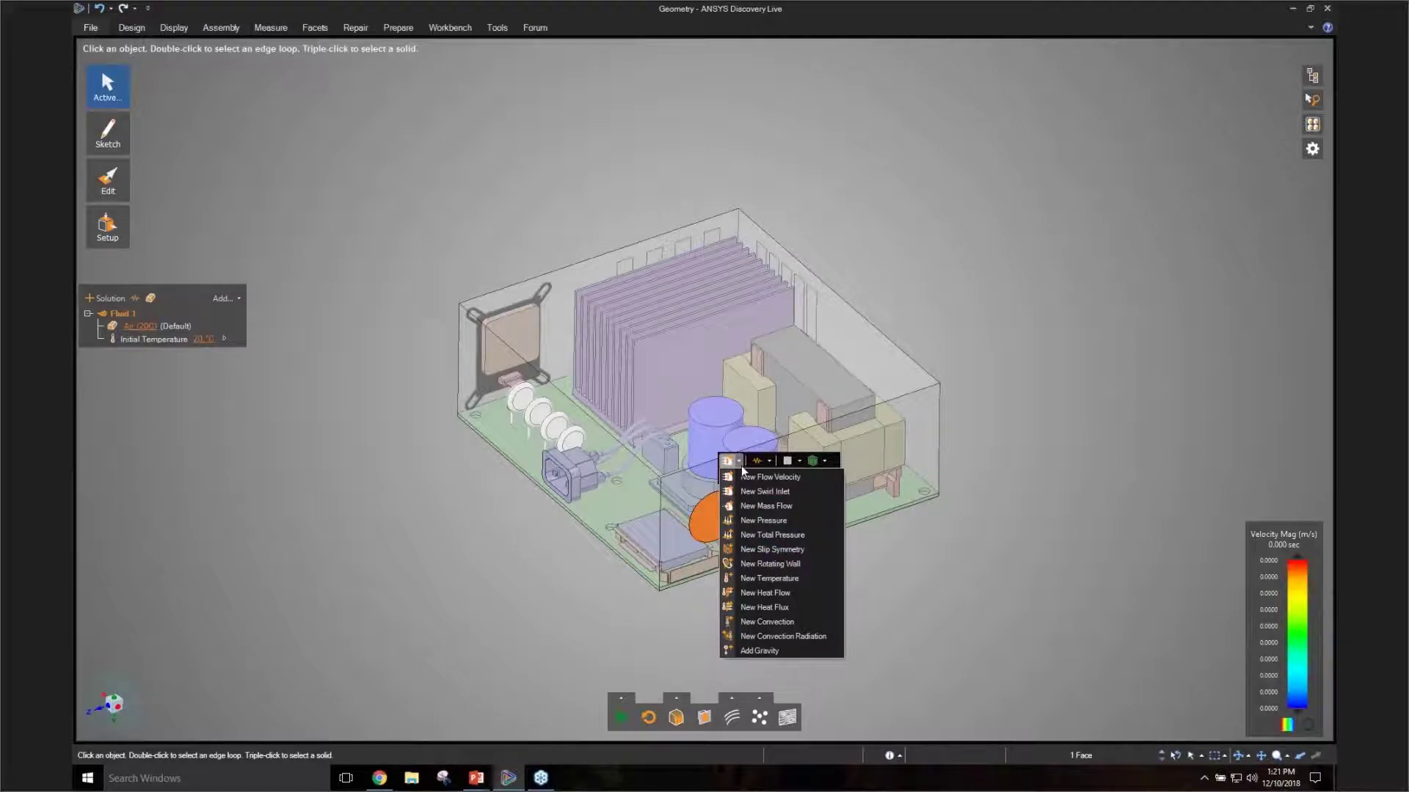
click(755, 476)
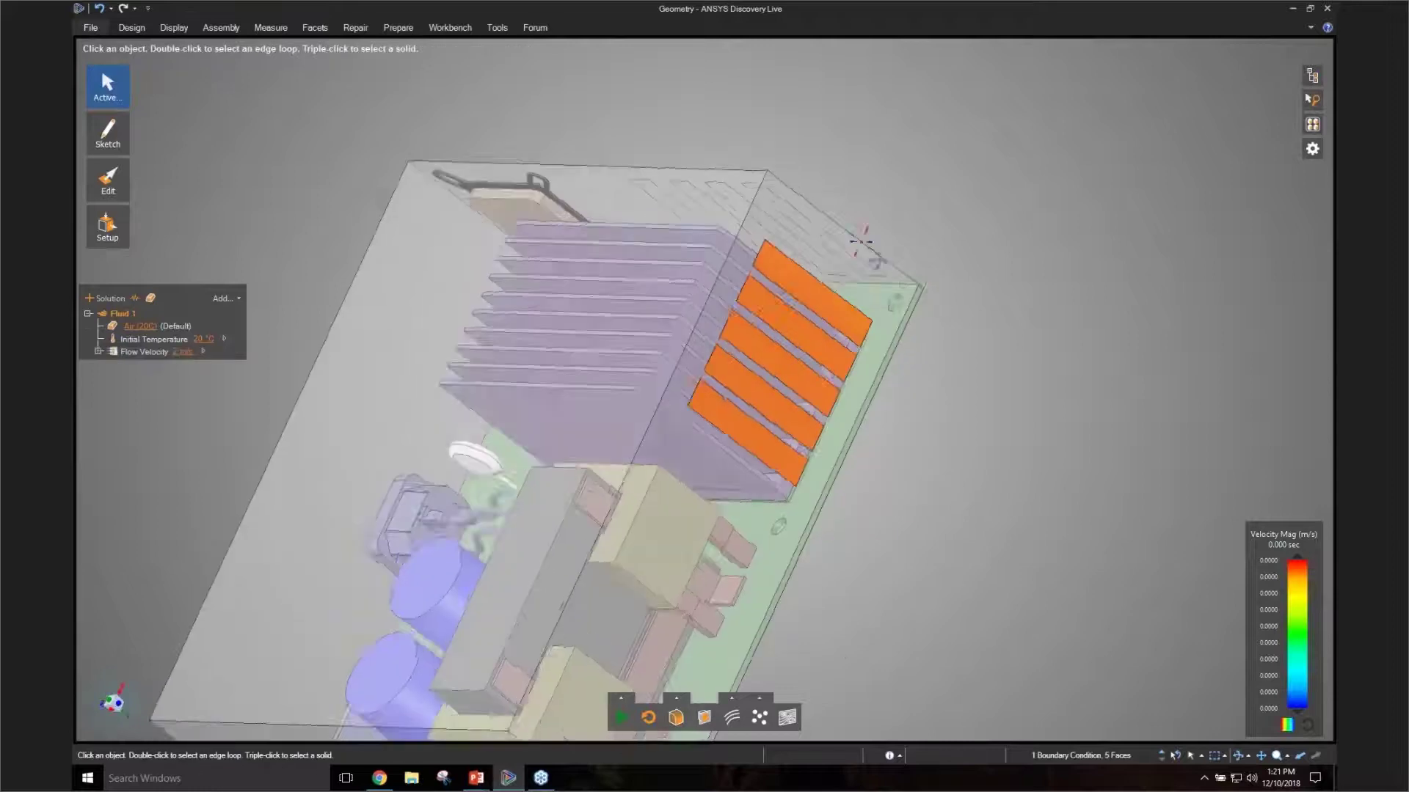
Step: Apply a pressure outlet of 0 kPa to all nine vent slot faces on the two walls around the heat sink
ctrl+click(776, 91)
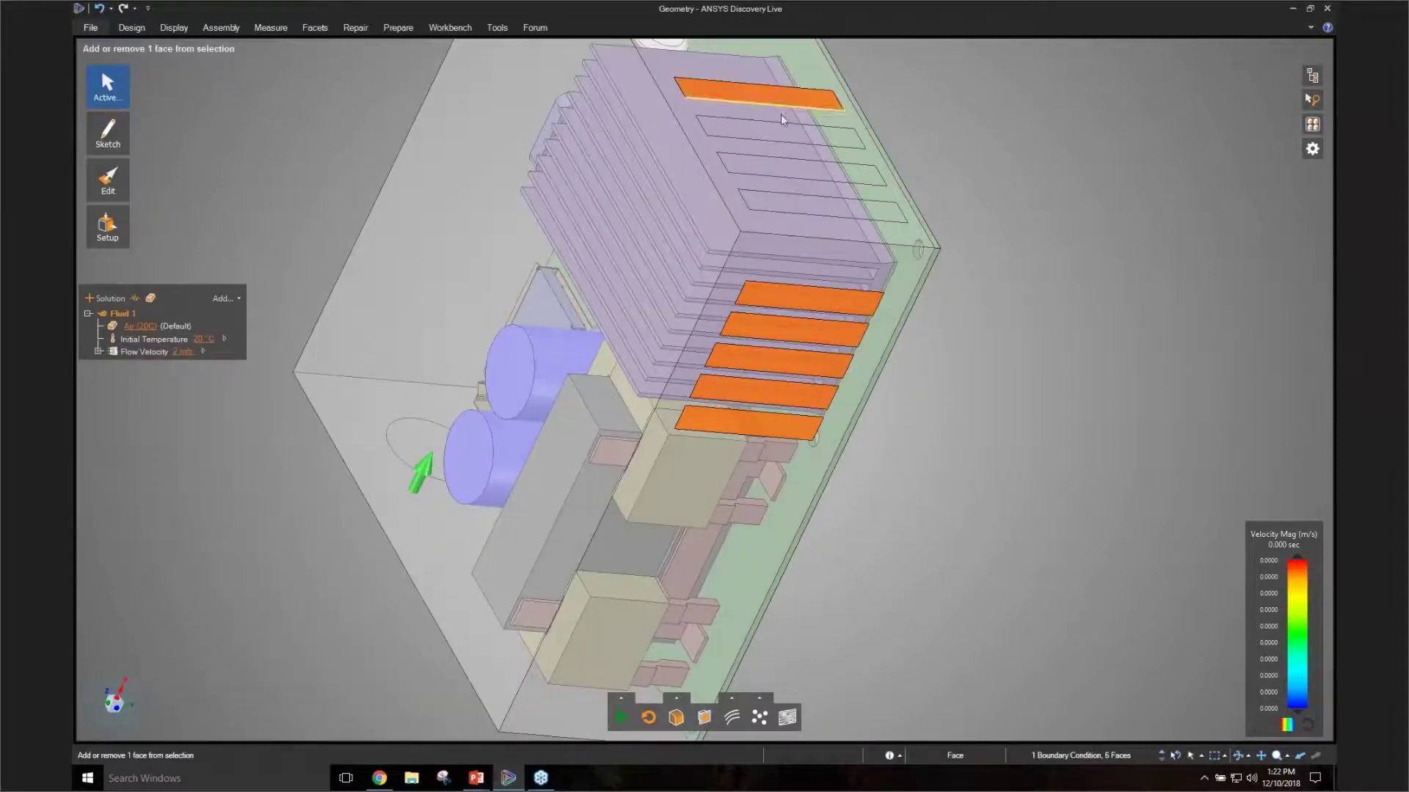
ctrl+click(783, 131)
ctrl+click(801, 167)
ctrl+click(813, 203)
click(834, 149)
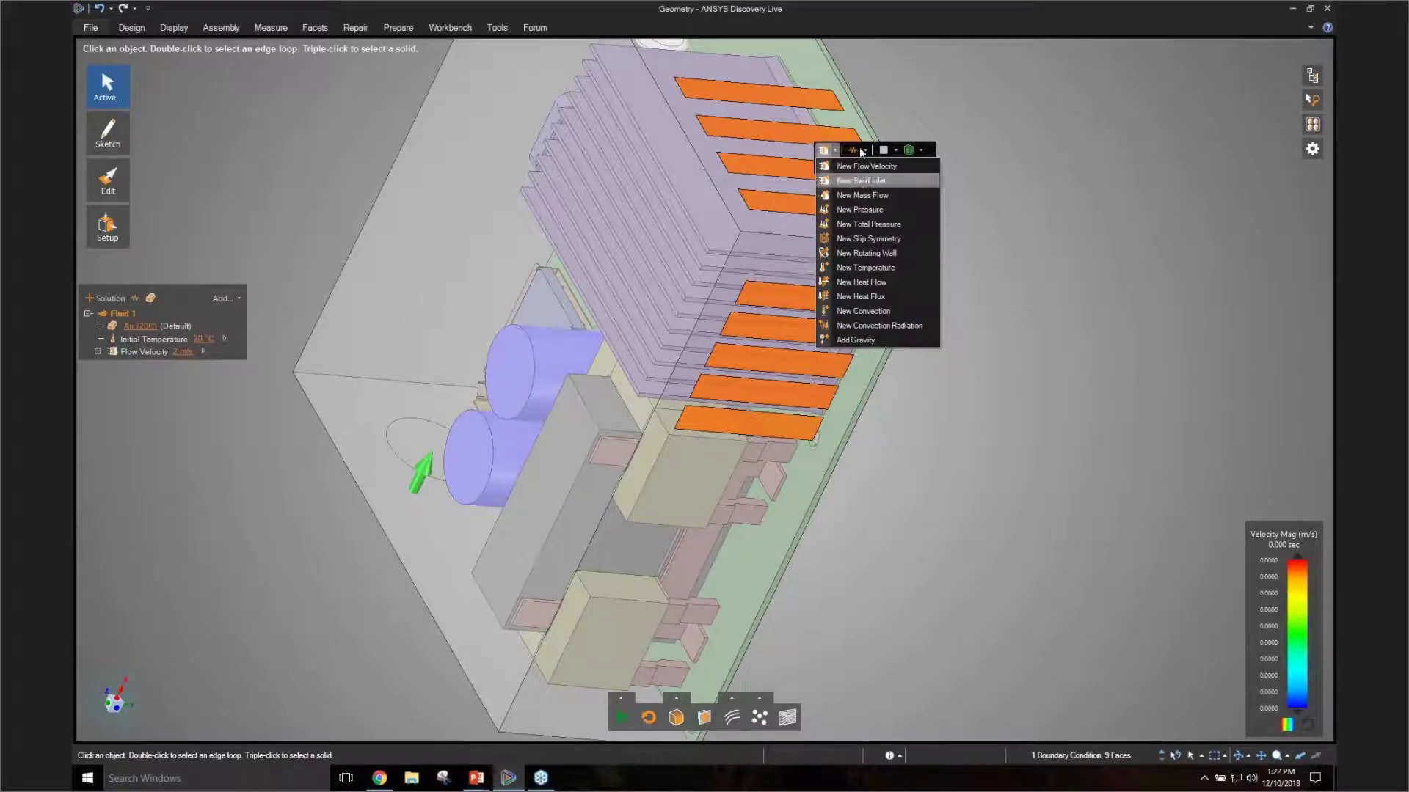
click(865, 209)
click(889, 204)
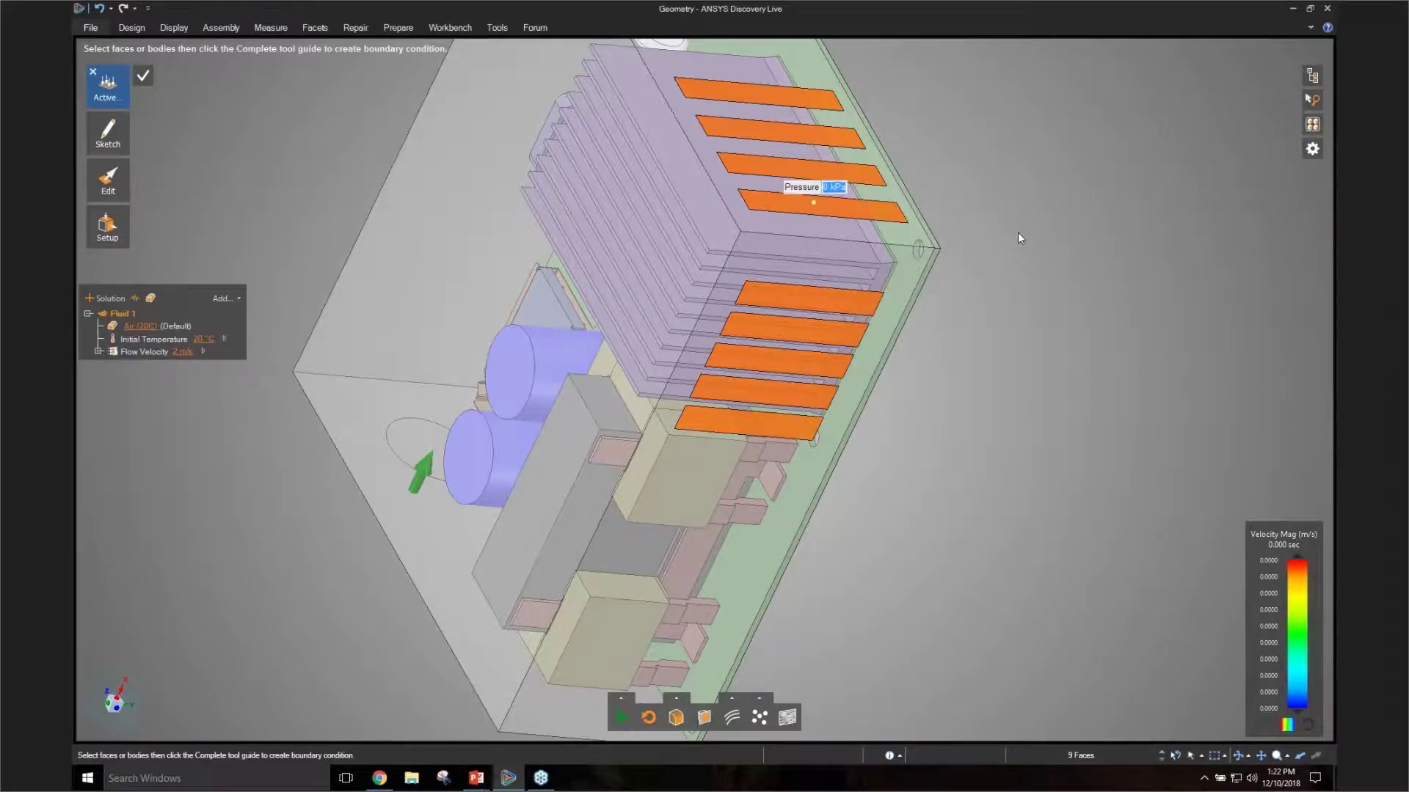
key(Return)
Step: Run the fluid simulation and display the airflow as streamlines starting at the inlet
middle_drag(1019, 232, 1204, 271)
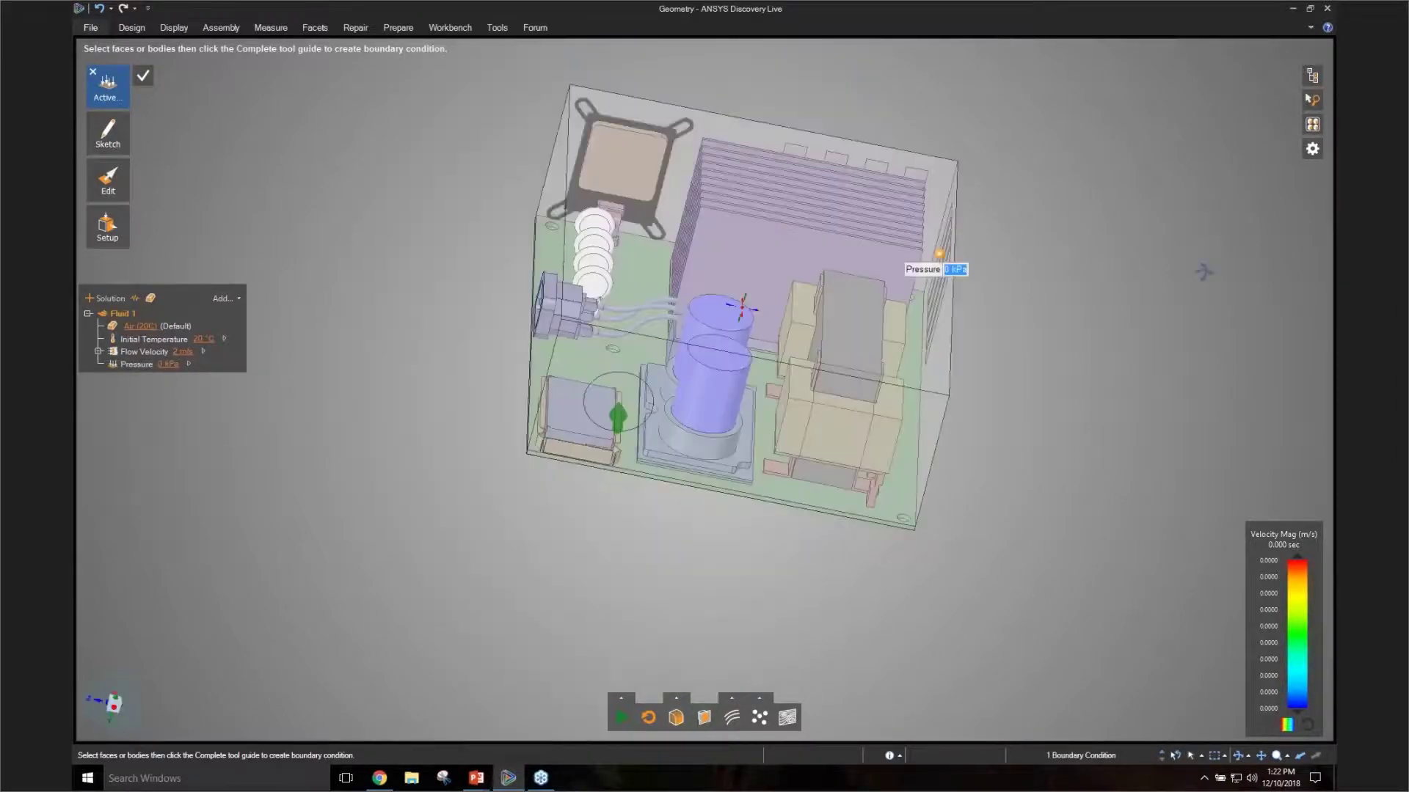
click(623, 717)
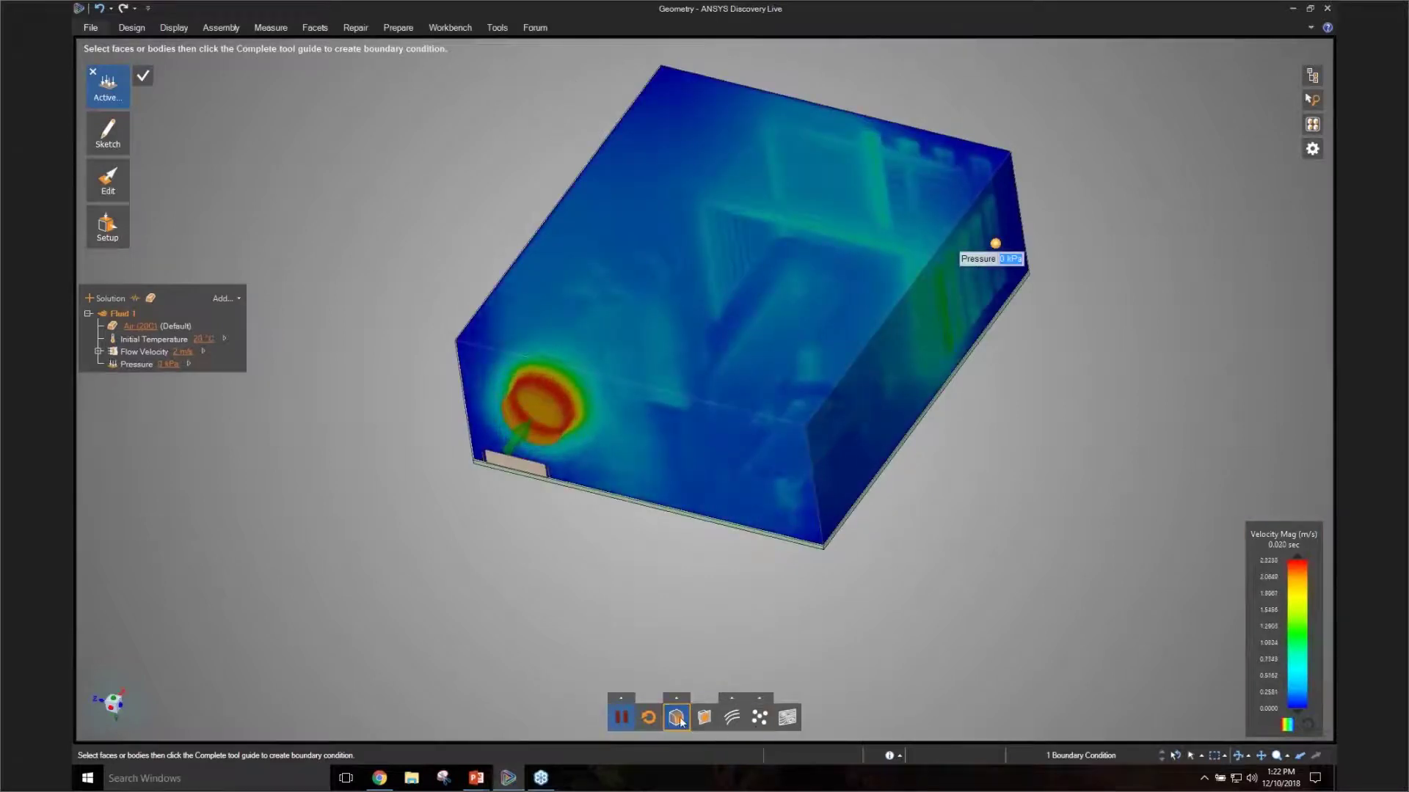
click(732, 717)
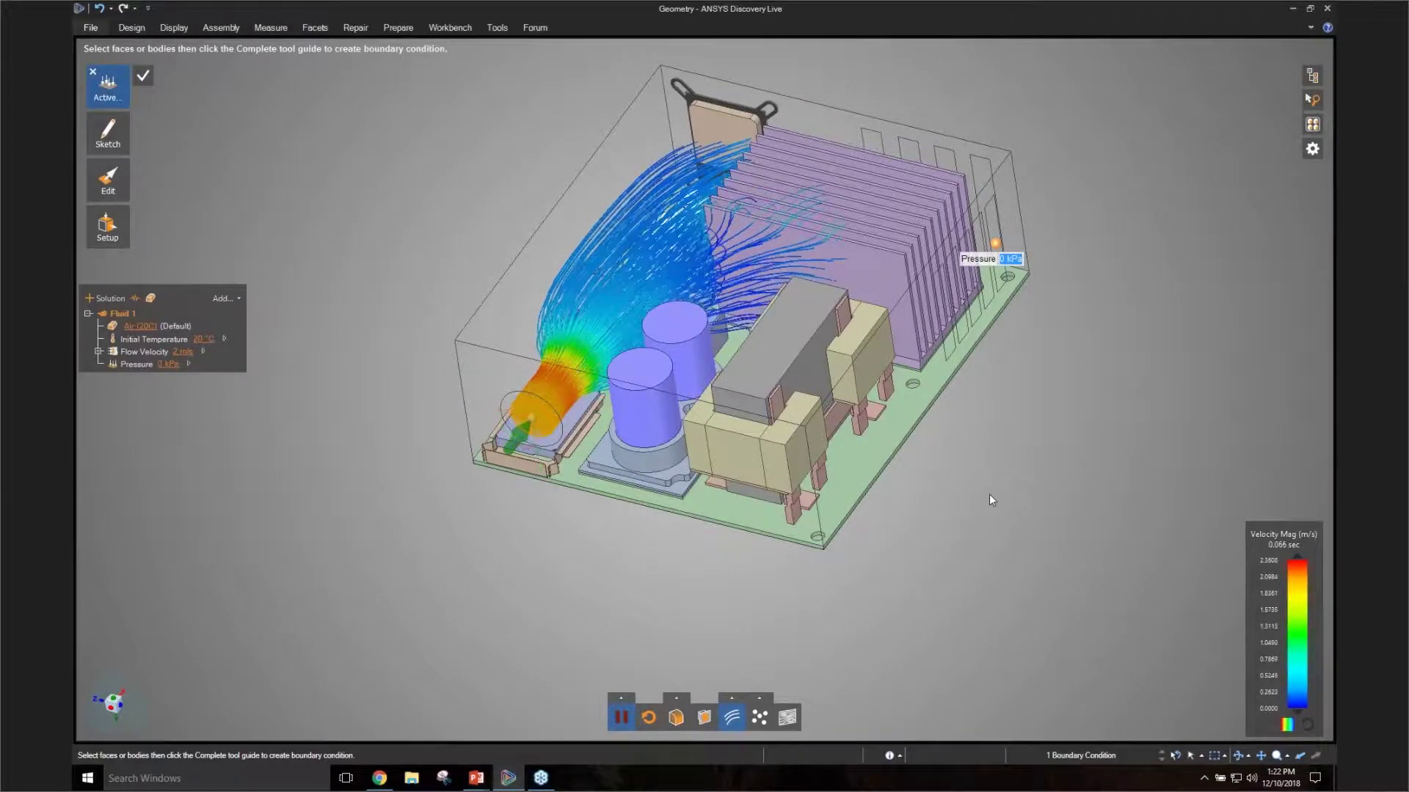
Step: Display the flow direction field on a horizontal section plane through the enclosure
middle_drag(989, 494, 1026, 273)
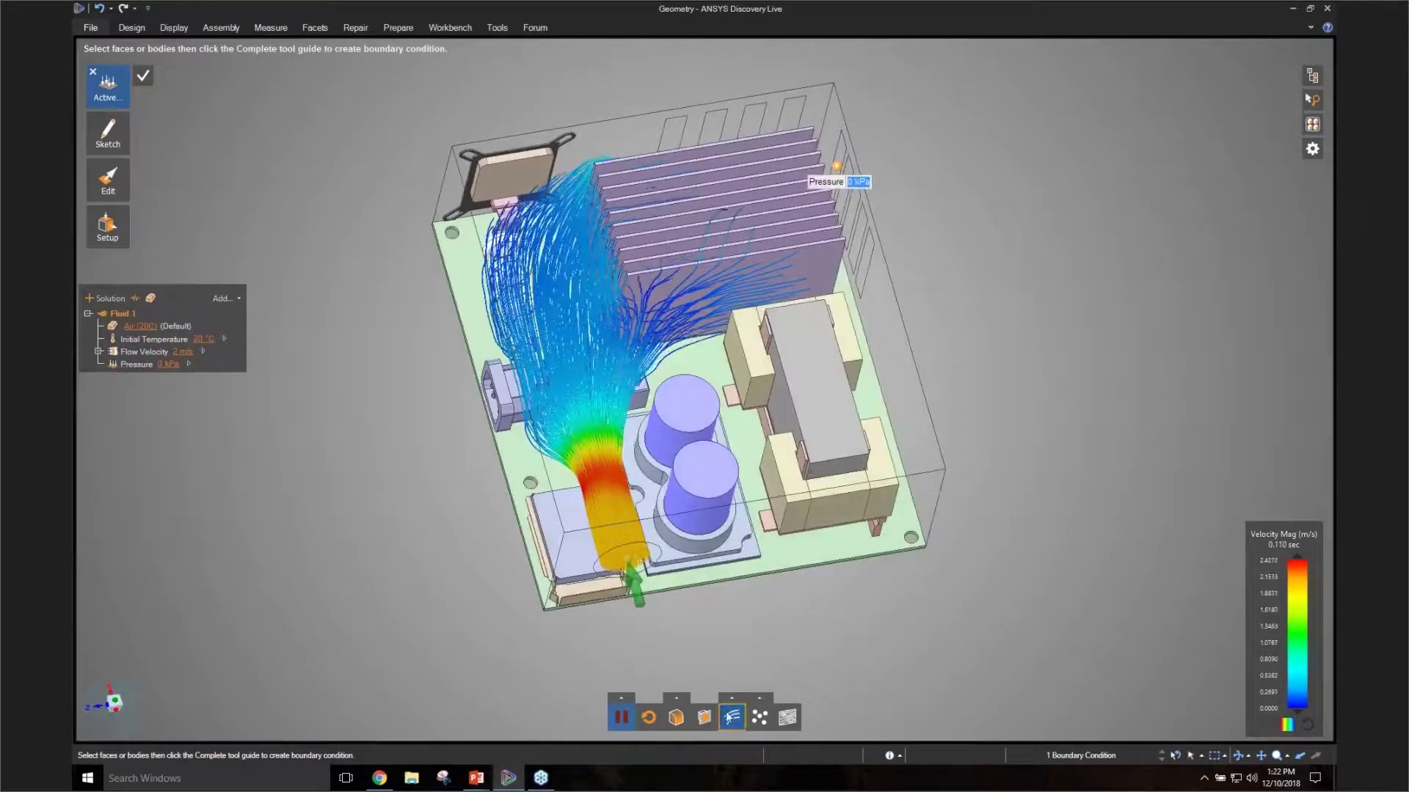
click(788, 717)
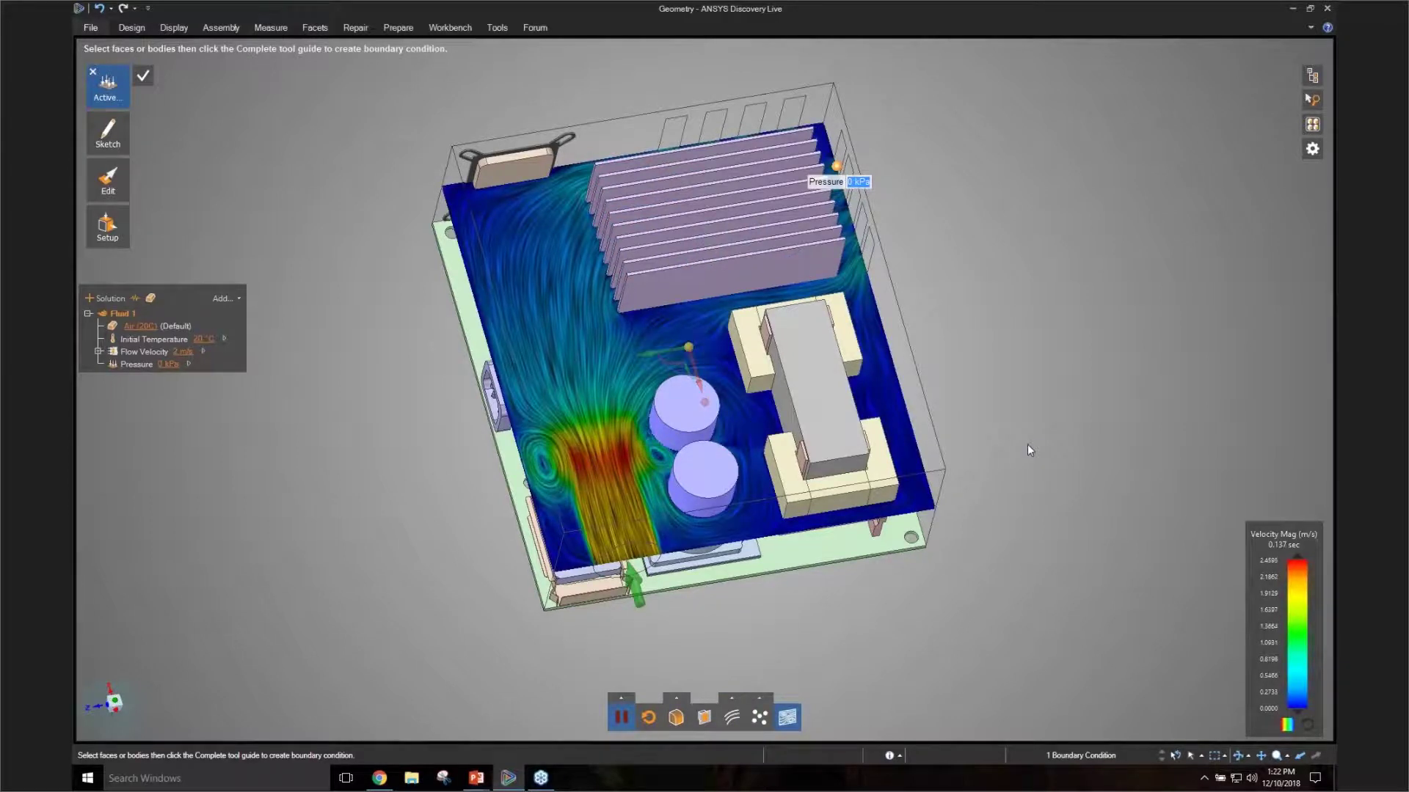
click(115, 701)
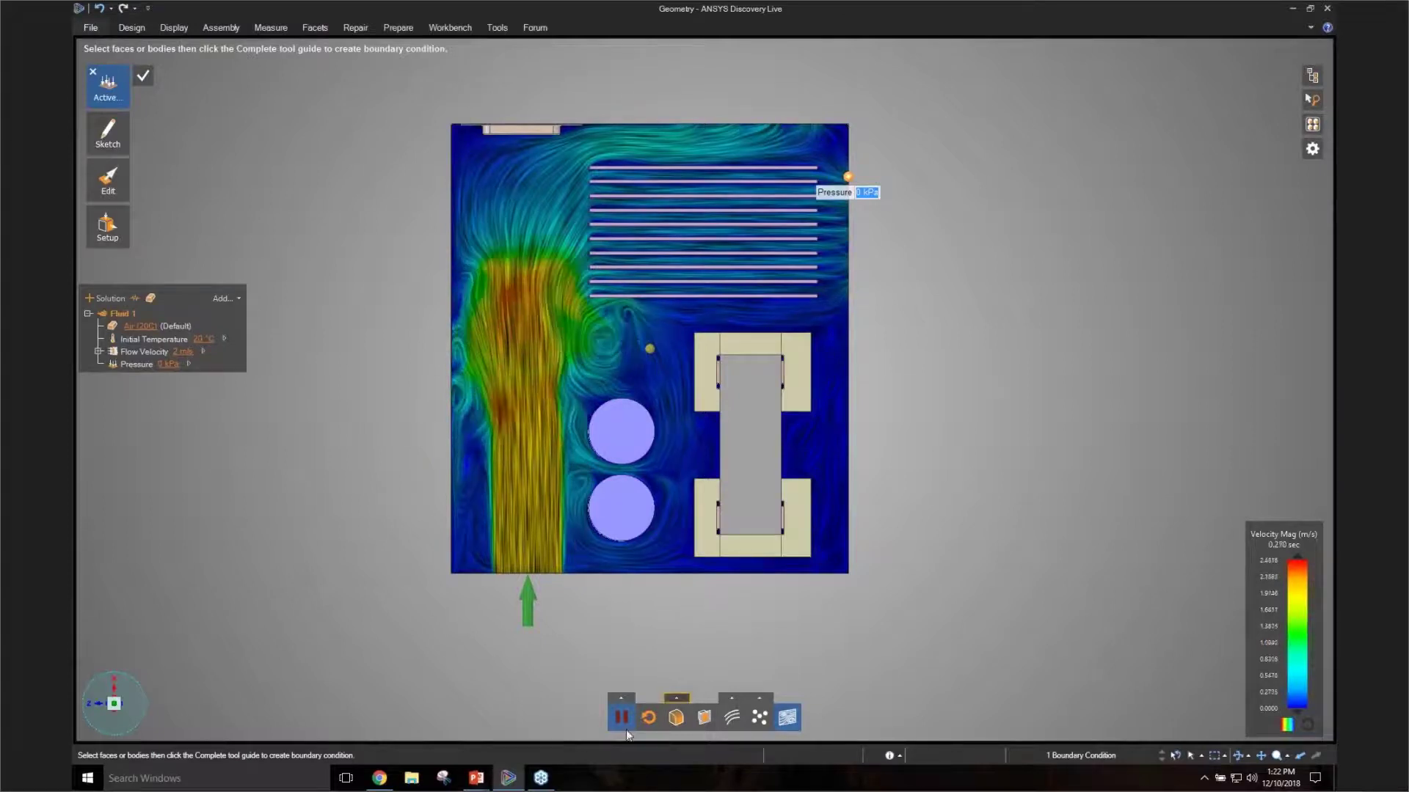
Step: Display velocity contours on the horizontal section plane and set the contour rendering method to Surface
click(676, 718)
click(705, 718)
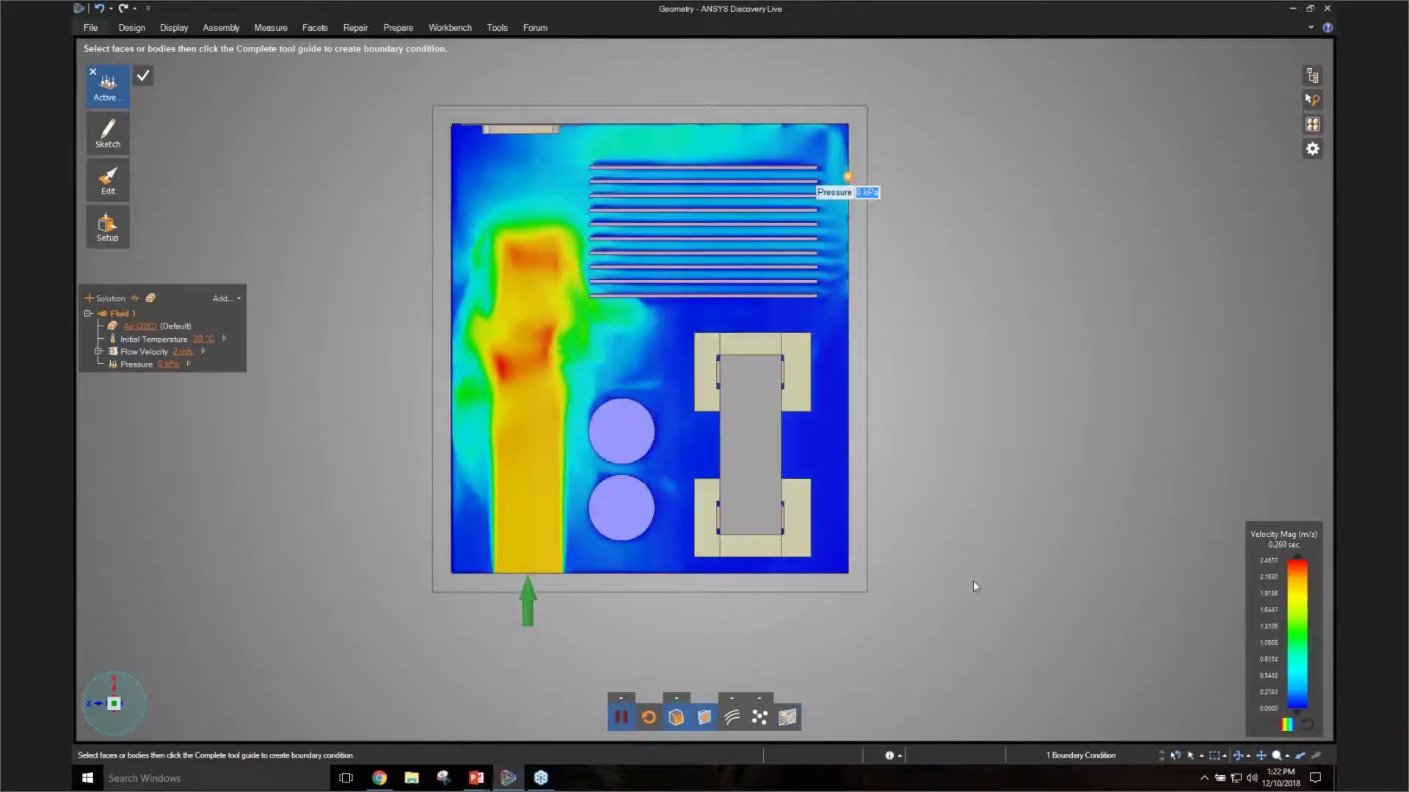
middle_drag(972, 580, 969, 438)
click(675, 698)
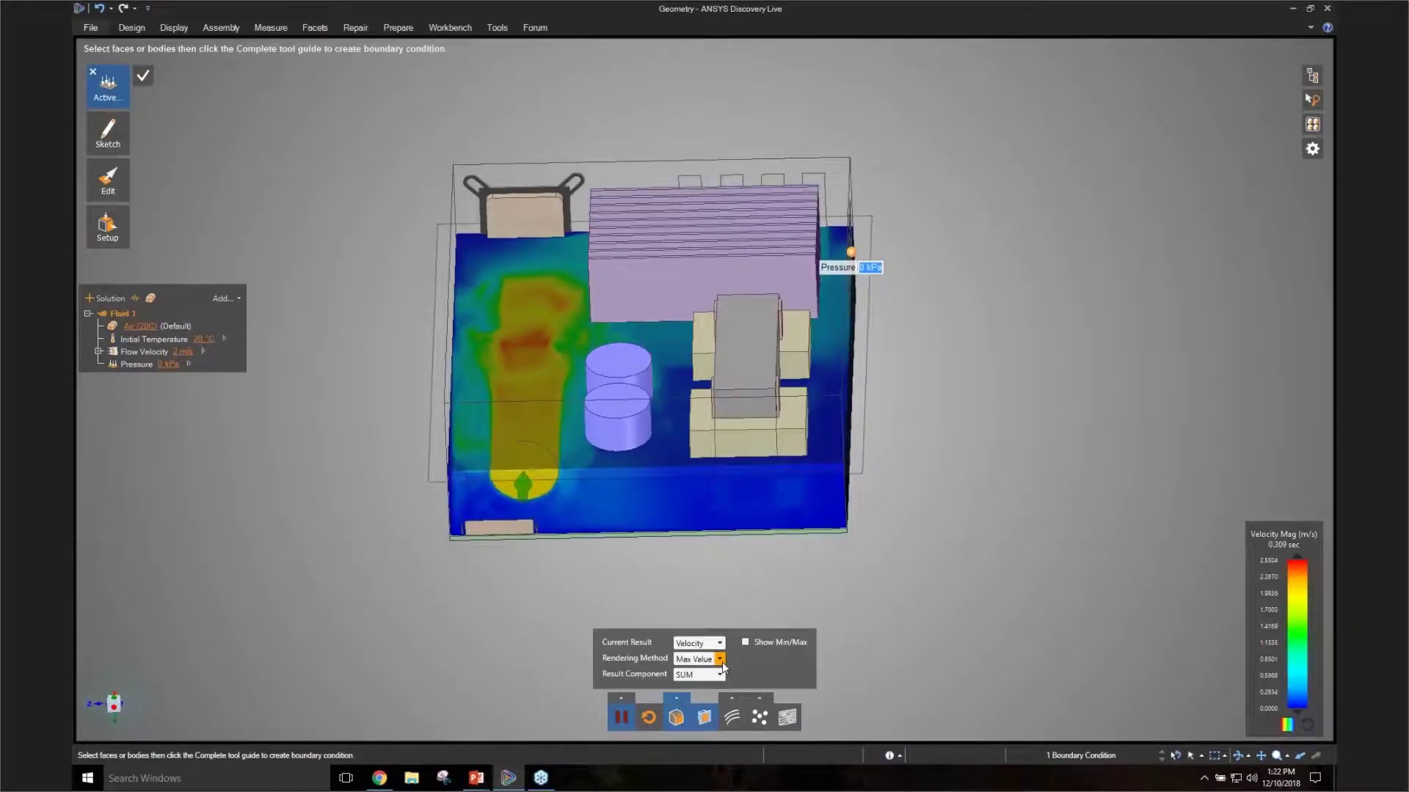
click(720, 660)
click(699, 671)
Step: Examine the velocity contours on the section plane around the heat sink and components from different angles
middle_drag(1022, 506, 1016, 578)
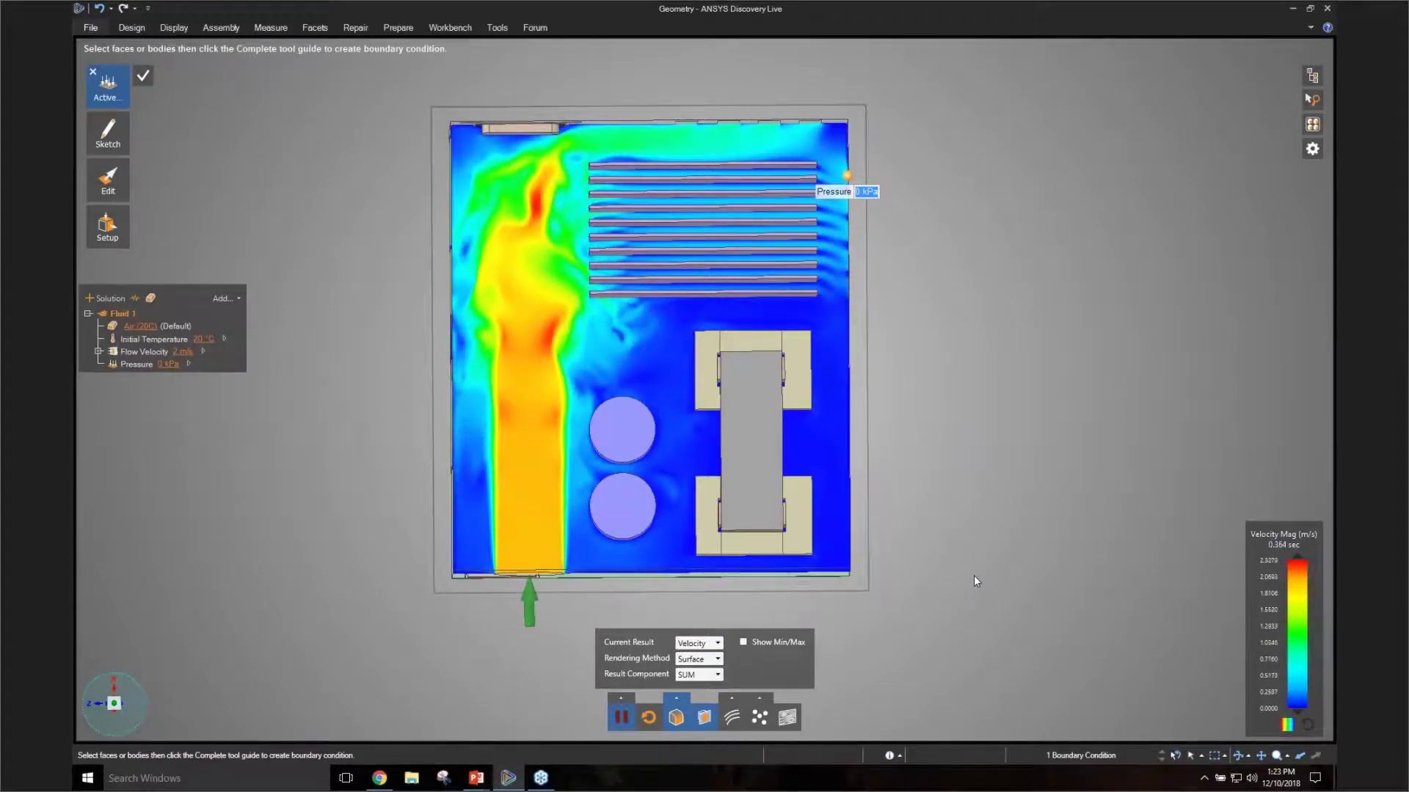
click(128, 707)
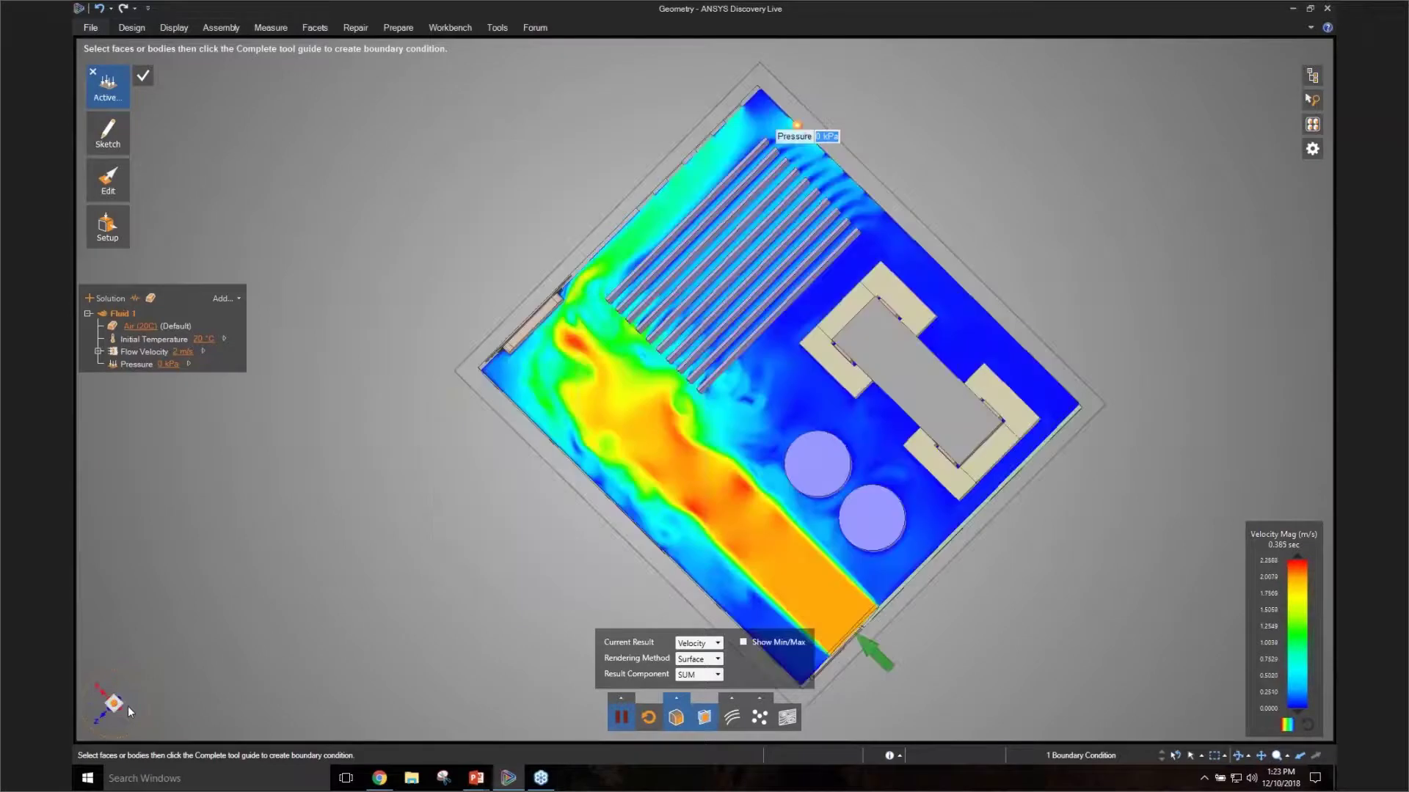
scroll(361, 522, down, 3)
middle_drag(359, 448, 901, 389)
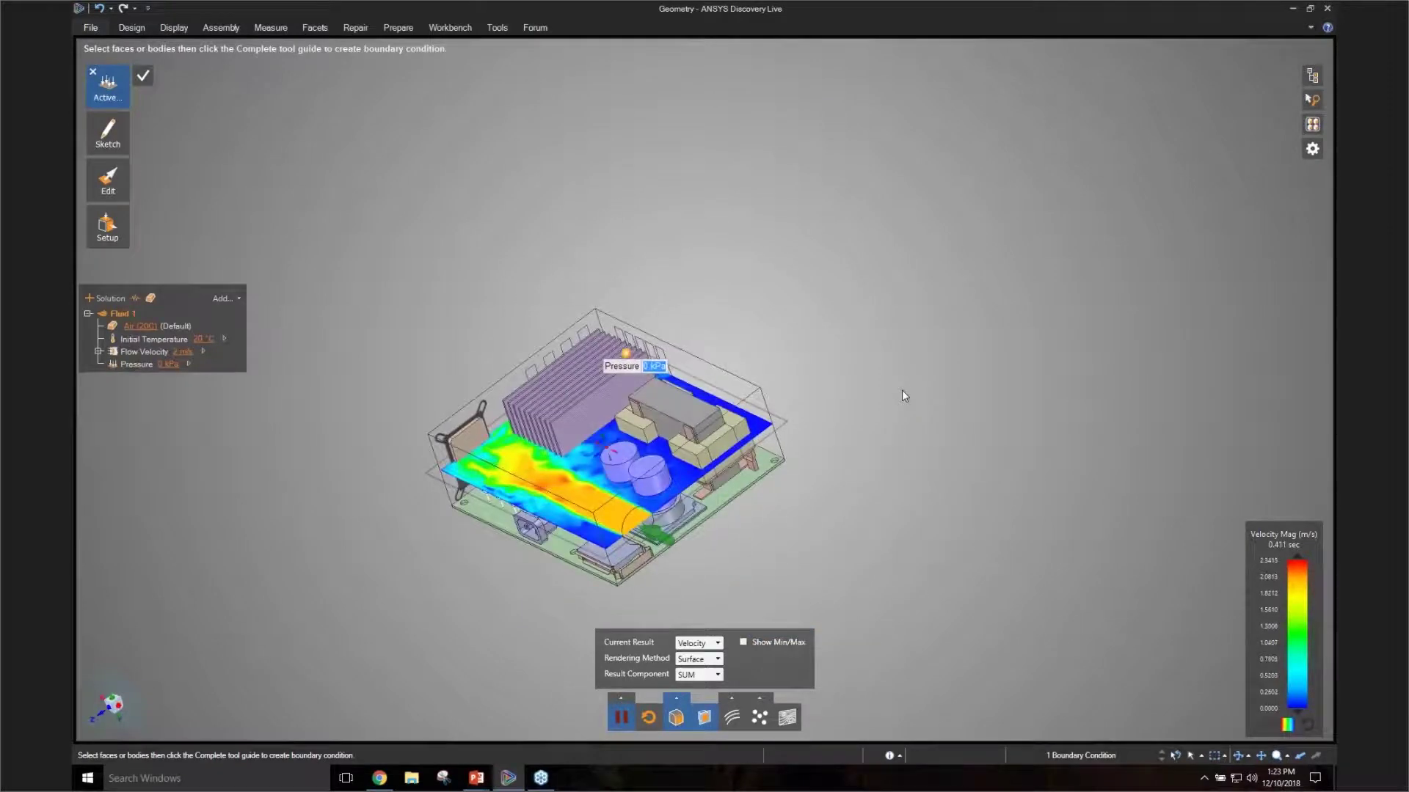
middle_drag(901, 390, 826, 569)
scroll(842, 504, up, 3)
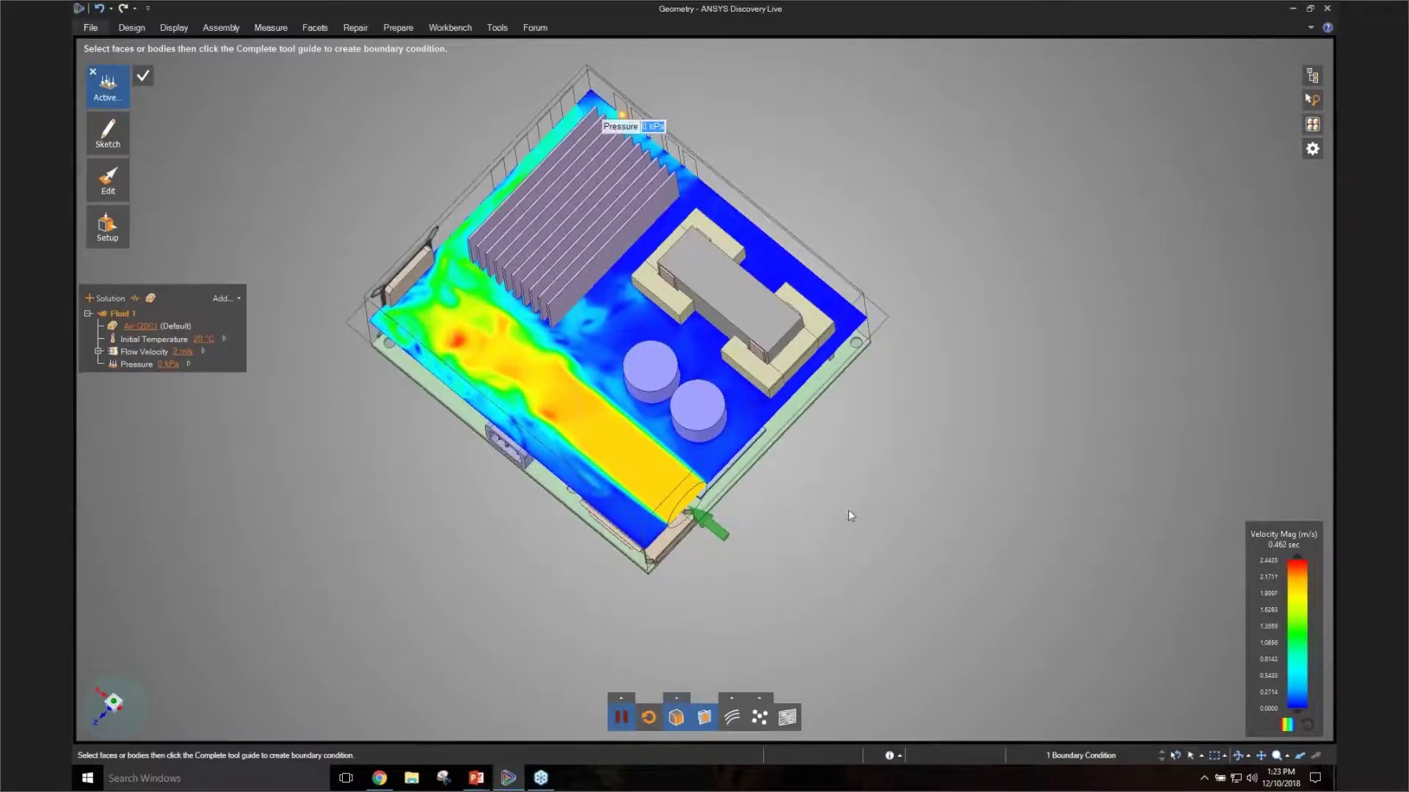
middle_drag(881, 536, 878, 584)
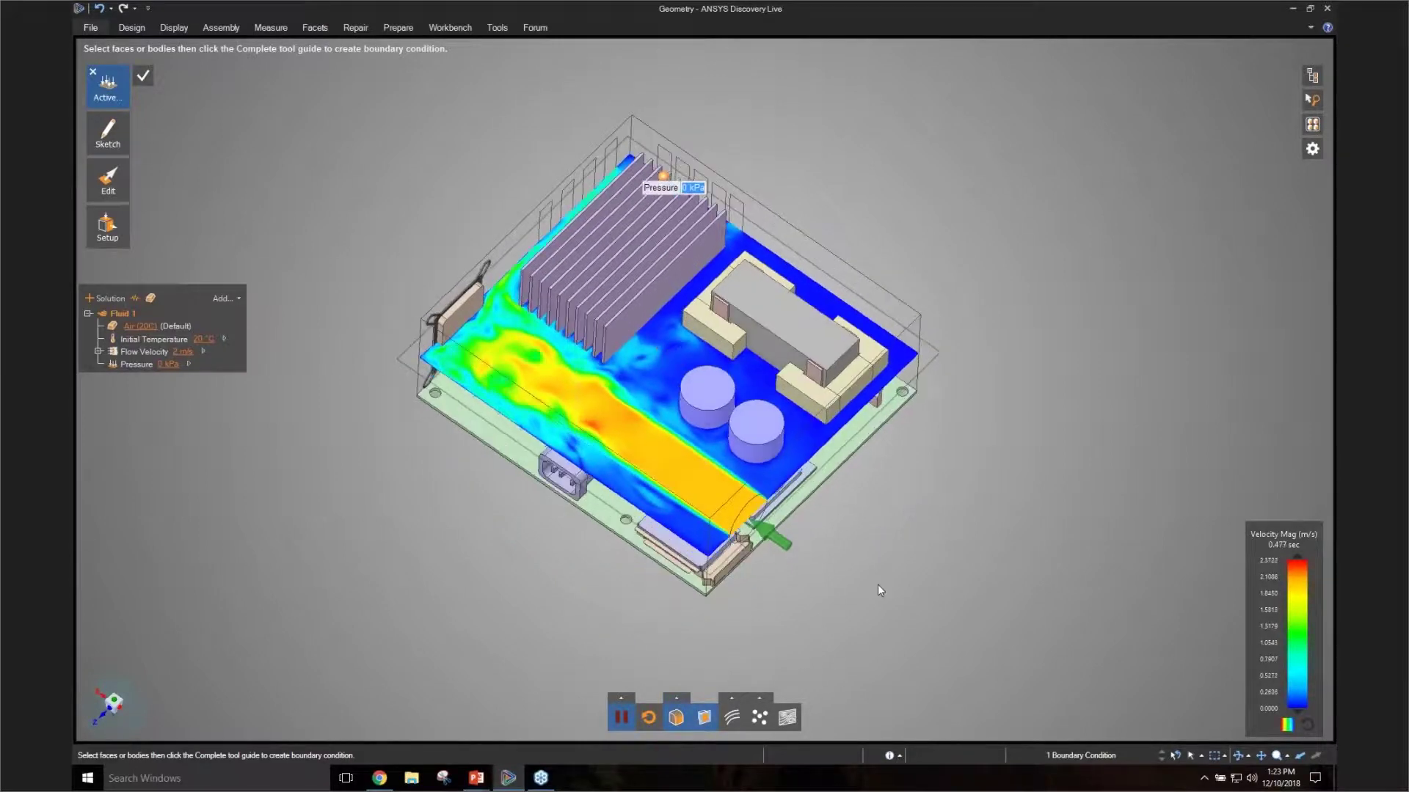
click(618, 698)
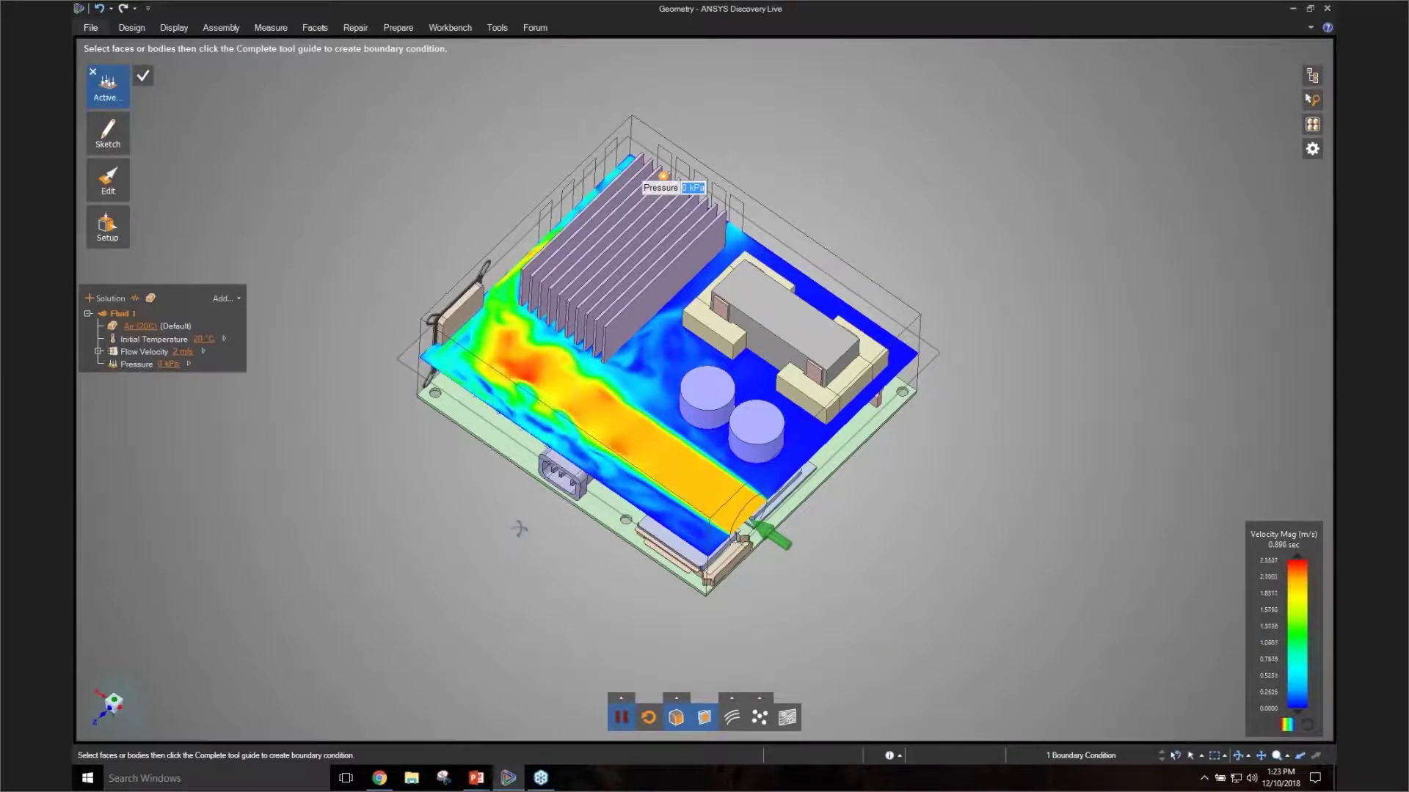
middle_drag(518, 529, 912, 407)
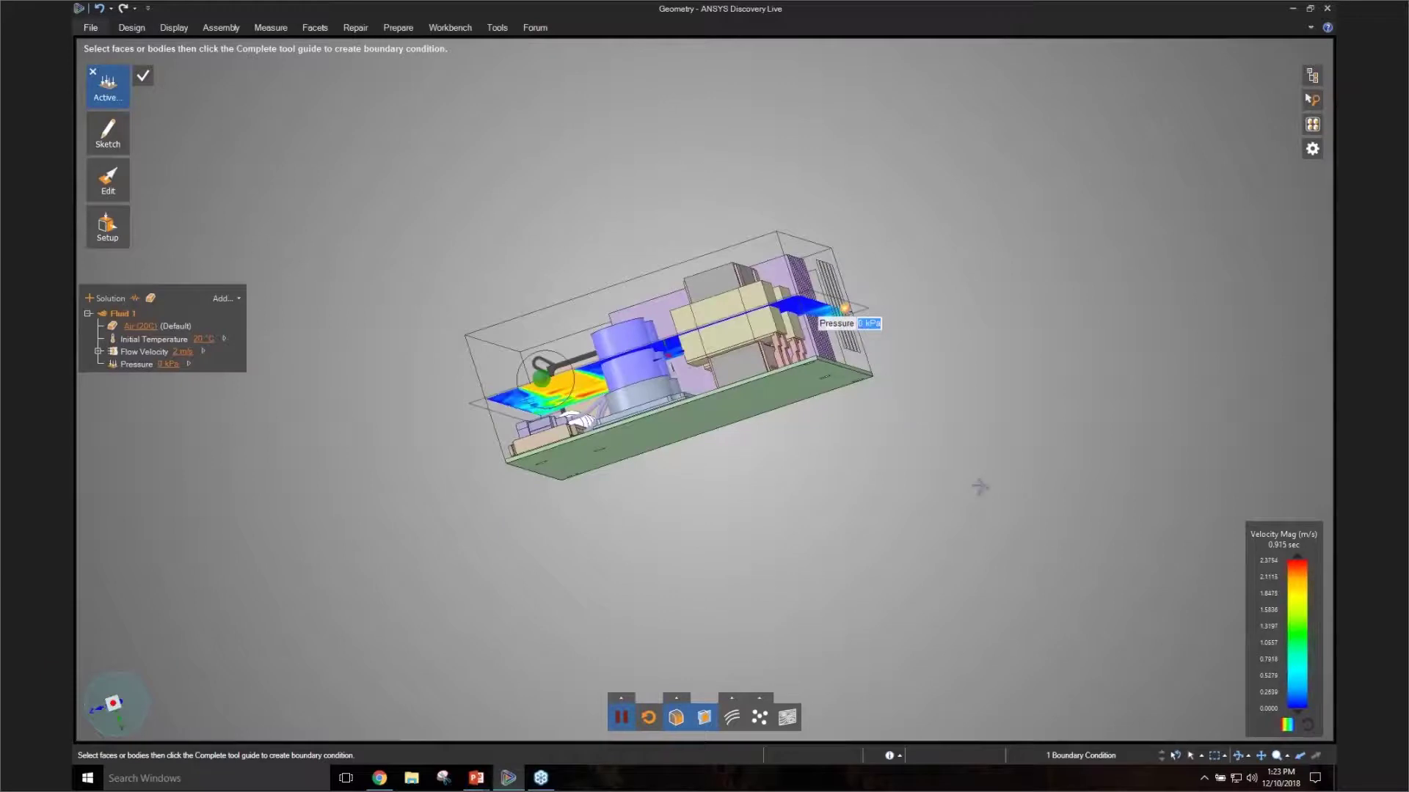
click(114, 703)
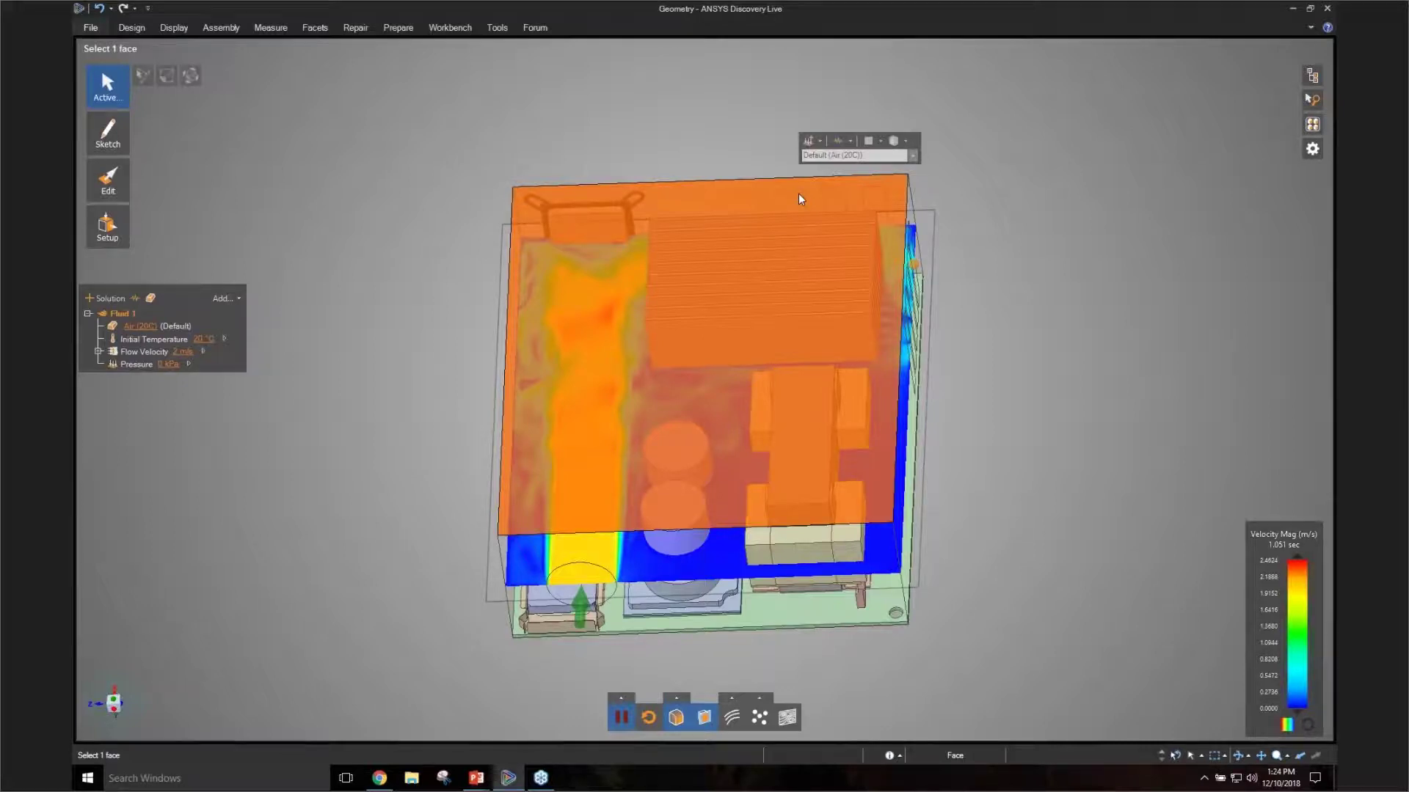
Step: Sketch a narrow rectangle about 0.048 m long on the enclosure's top face, from beyond the back wall to the heat sink edge
click(798, 194)
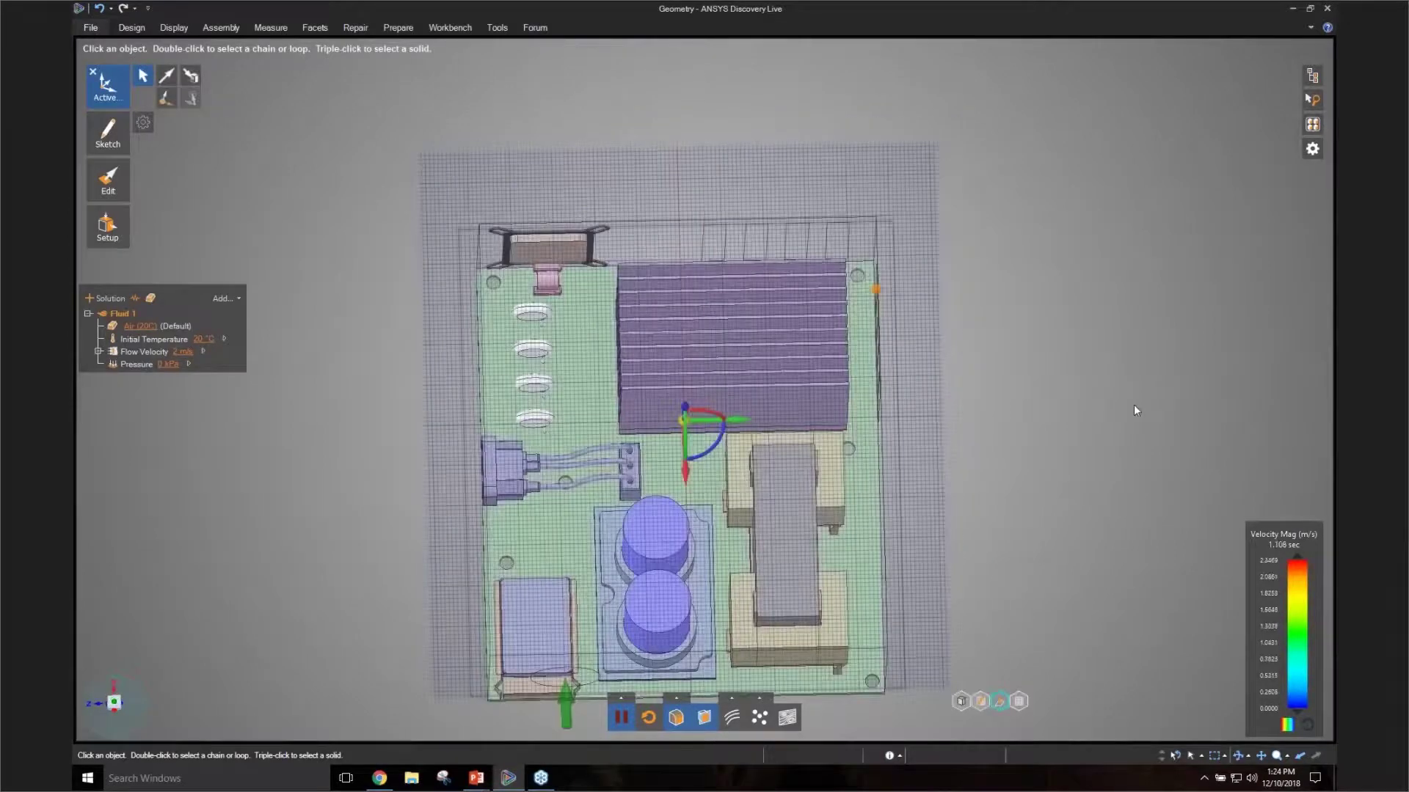
key(r)
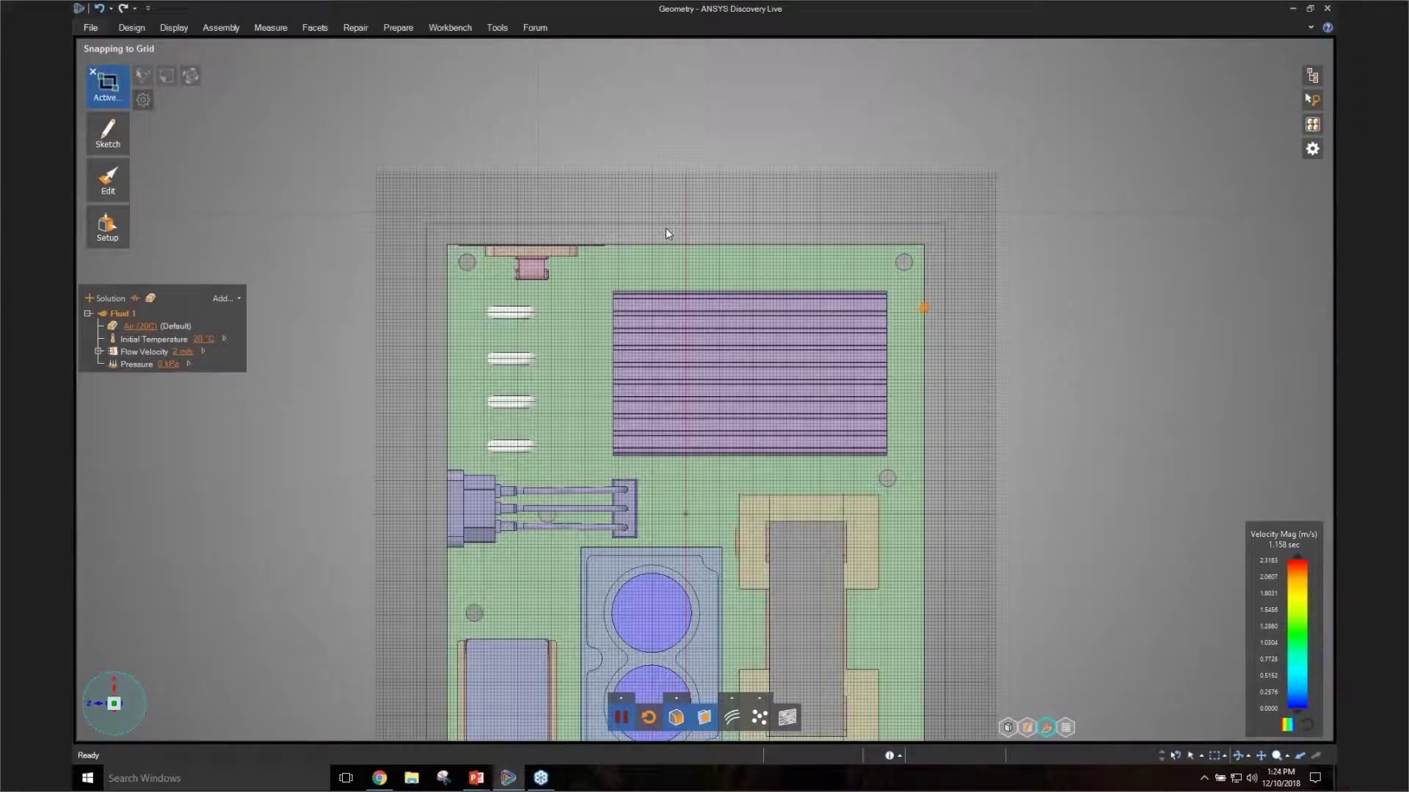
click(625, 209)
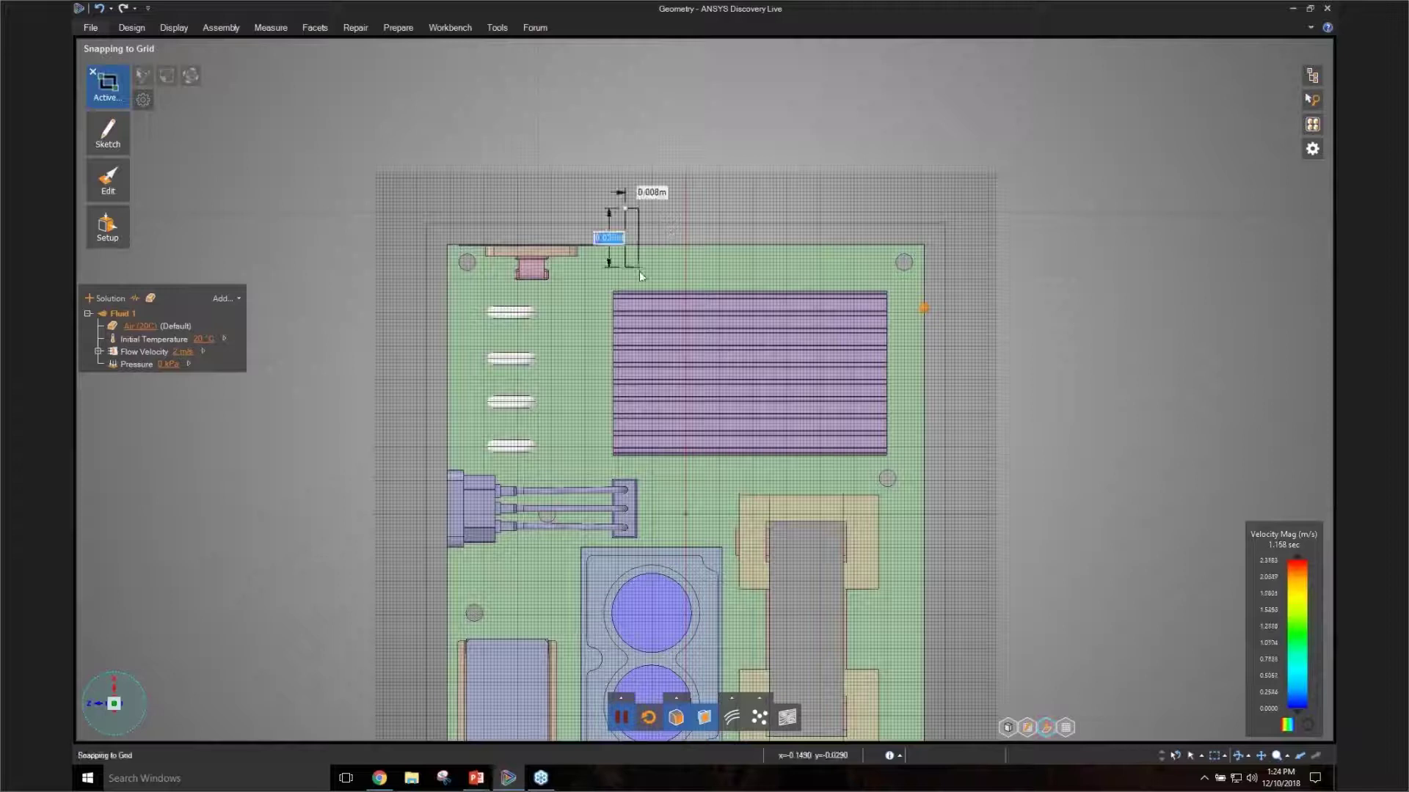
text(0.05)
key(Tab)
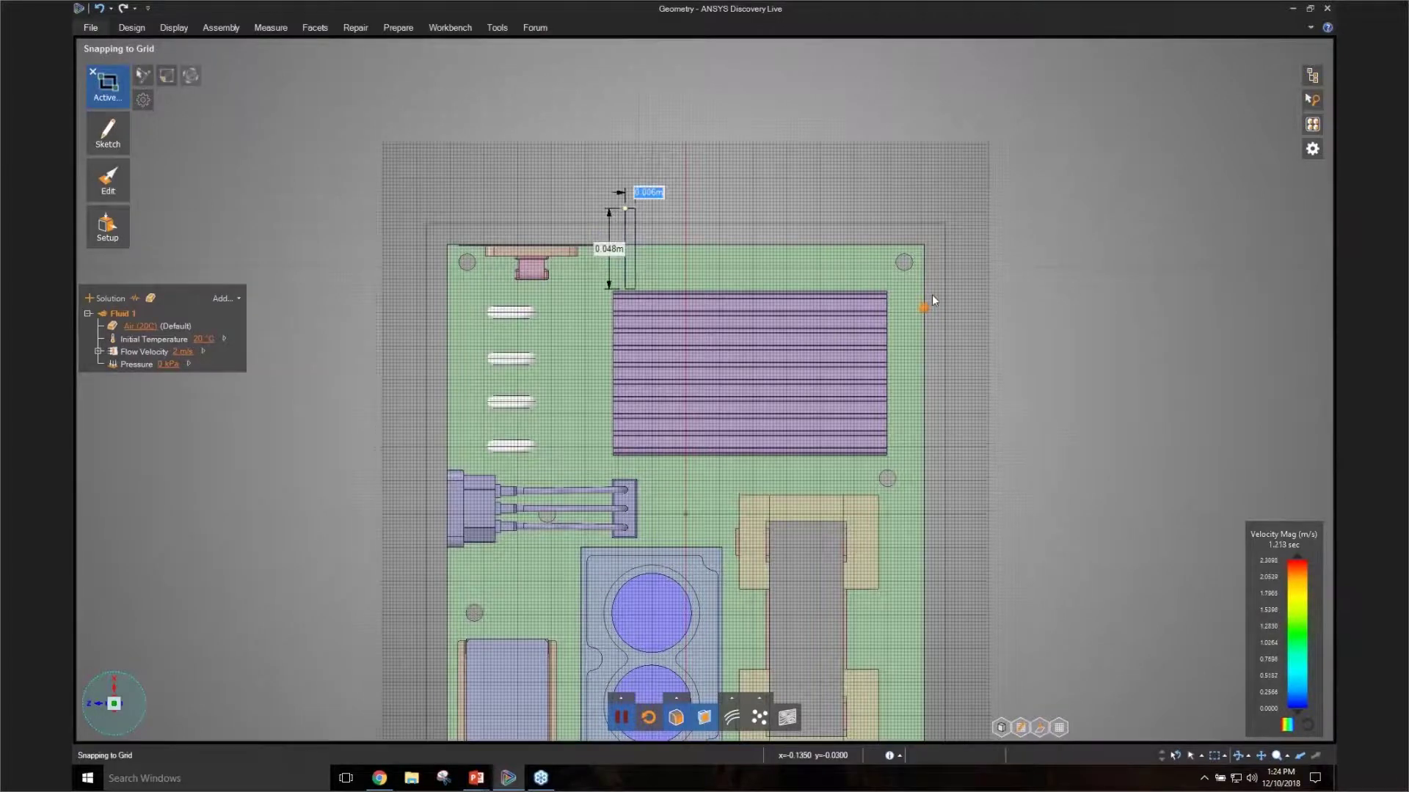
key(Return)
Step: Pull the narrow rectangle downward into the enclosure to form a solid baffle plate beside the heat sink
key(p)
click(628, 221)
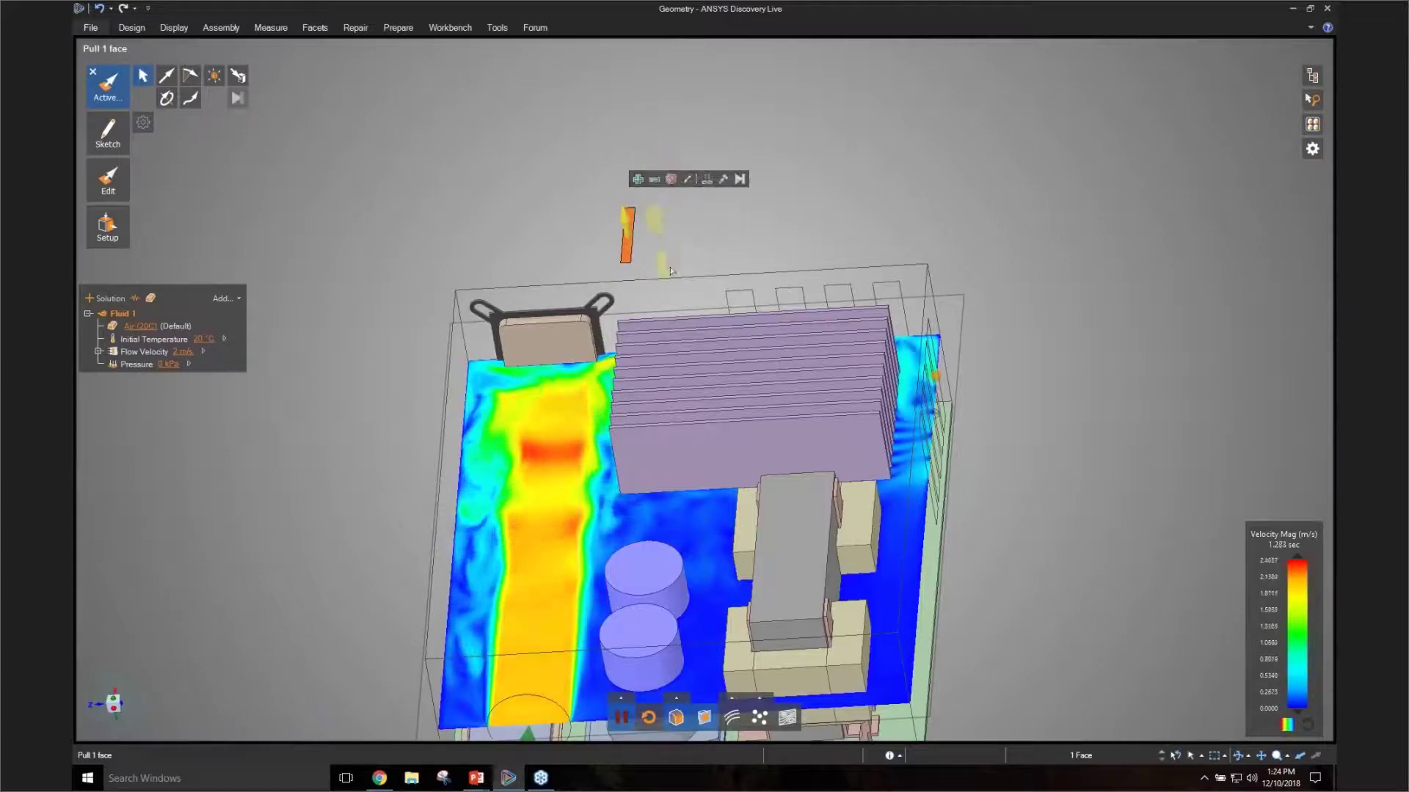
drag(666, 196, 651, 378)
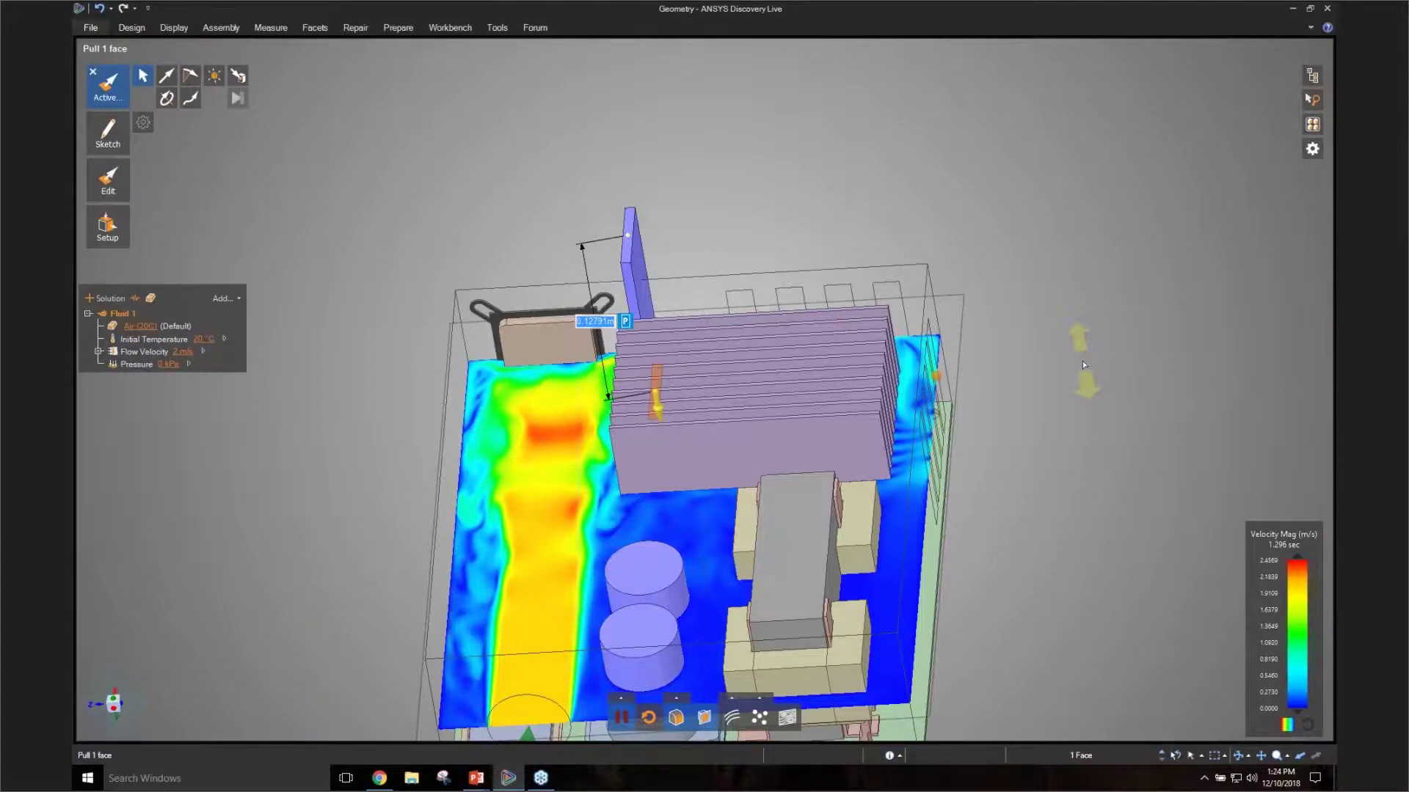
key(Escape)
scroll(1081, 360, down, 3)
key(Escape)
Step: View the flow around the new baffle from above with streamlines, then with the flow direction field on the section plane
key(v)
ctrl+middle_drag(1110, 358, 1062, 311)
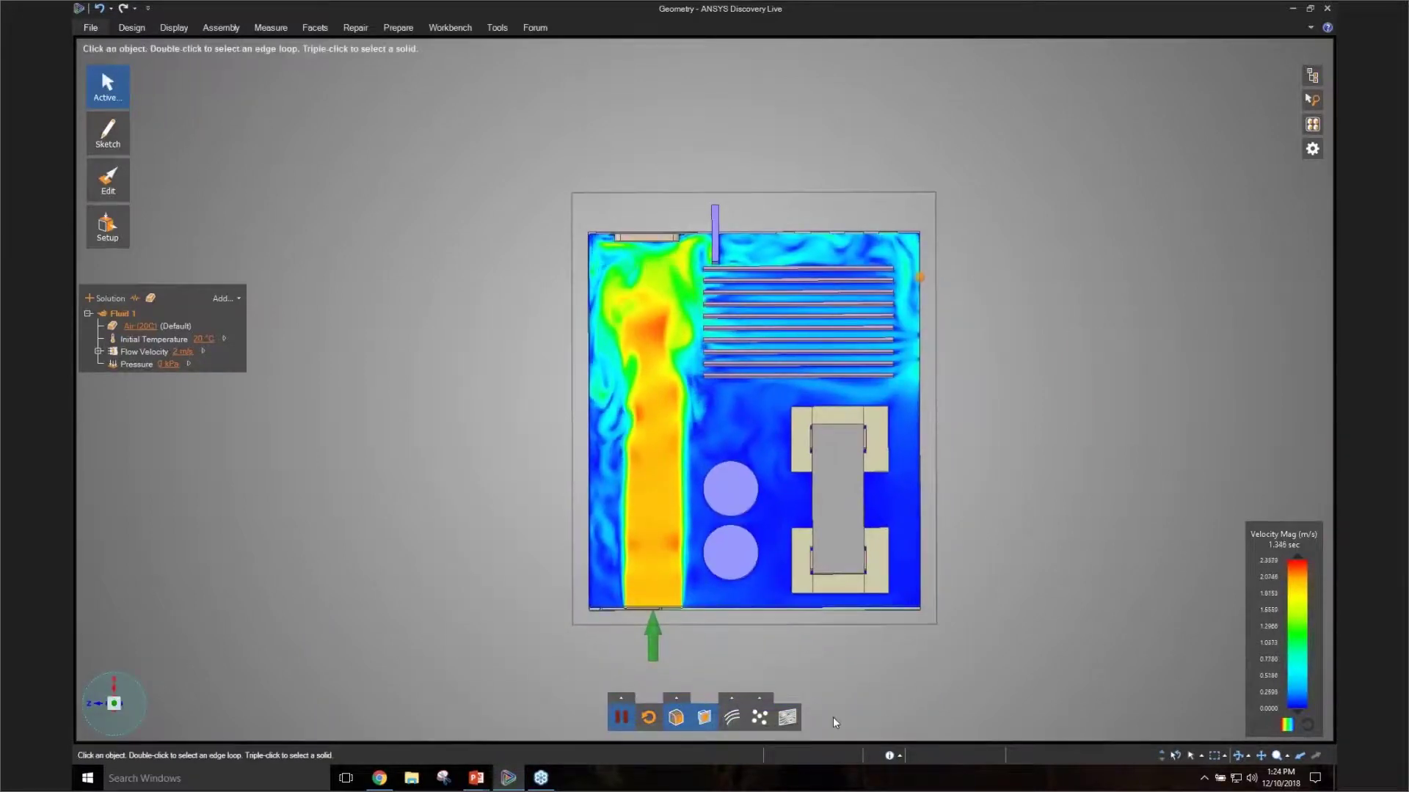
click(731, 717)
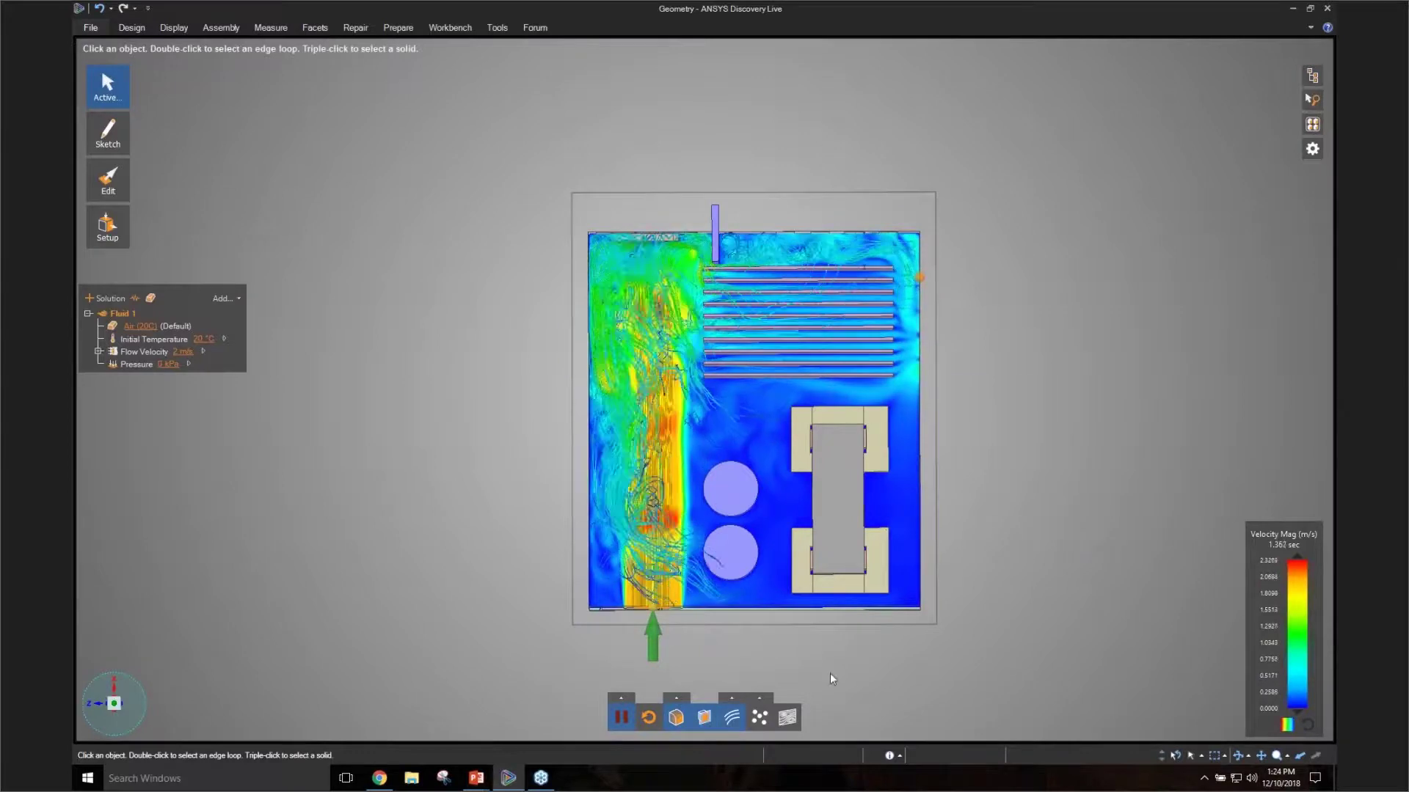
click(790, 717)
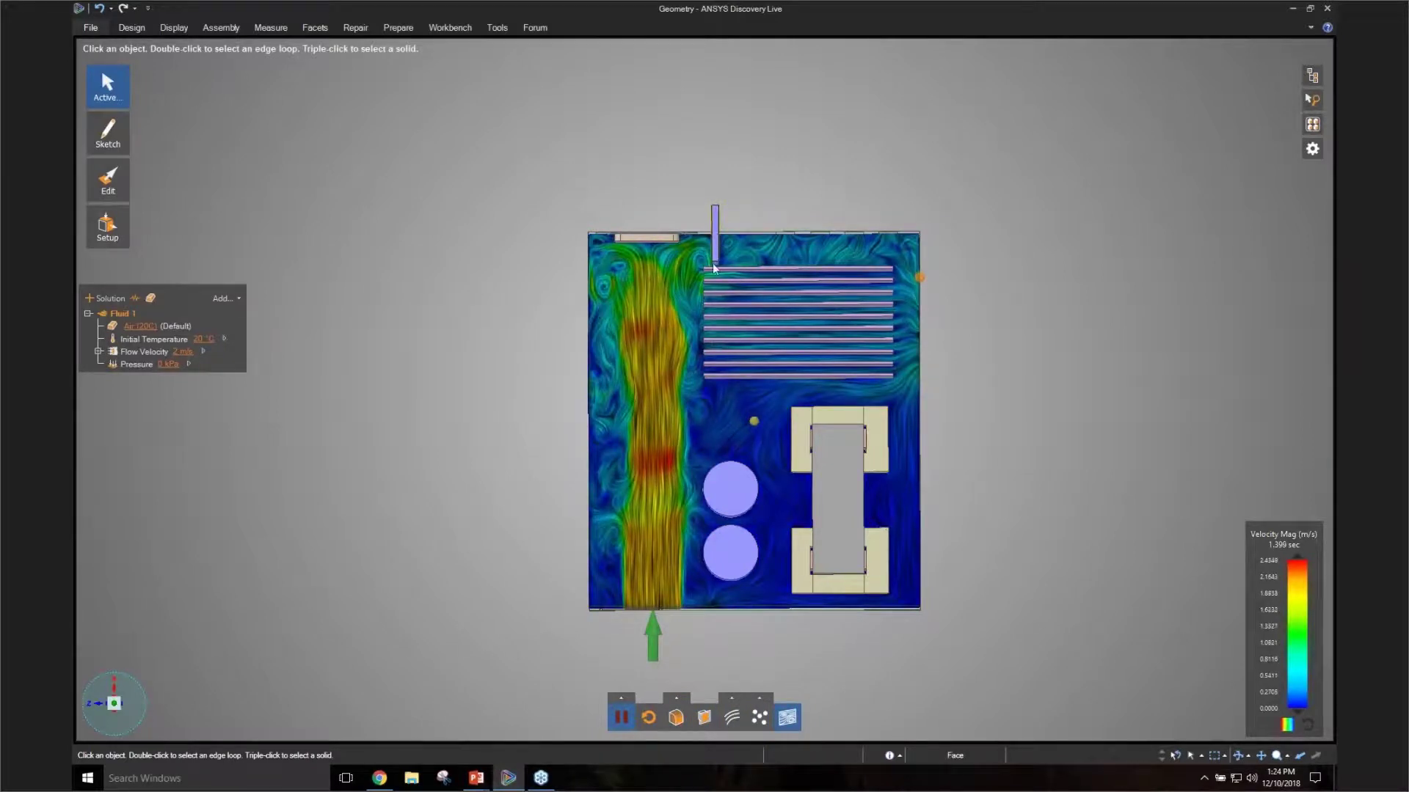
scroll(712, 263, up, 5)
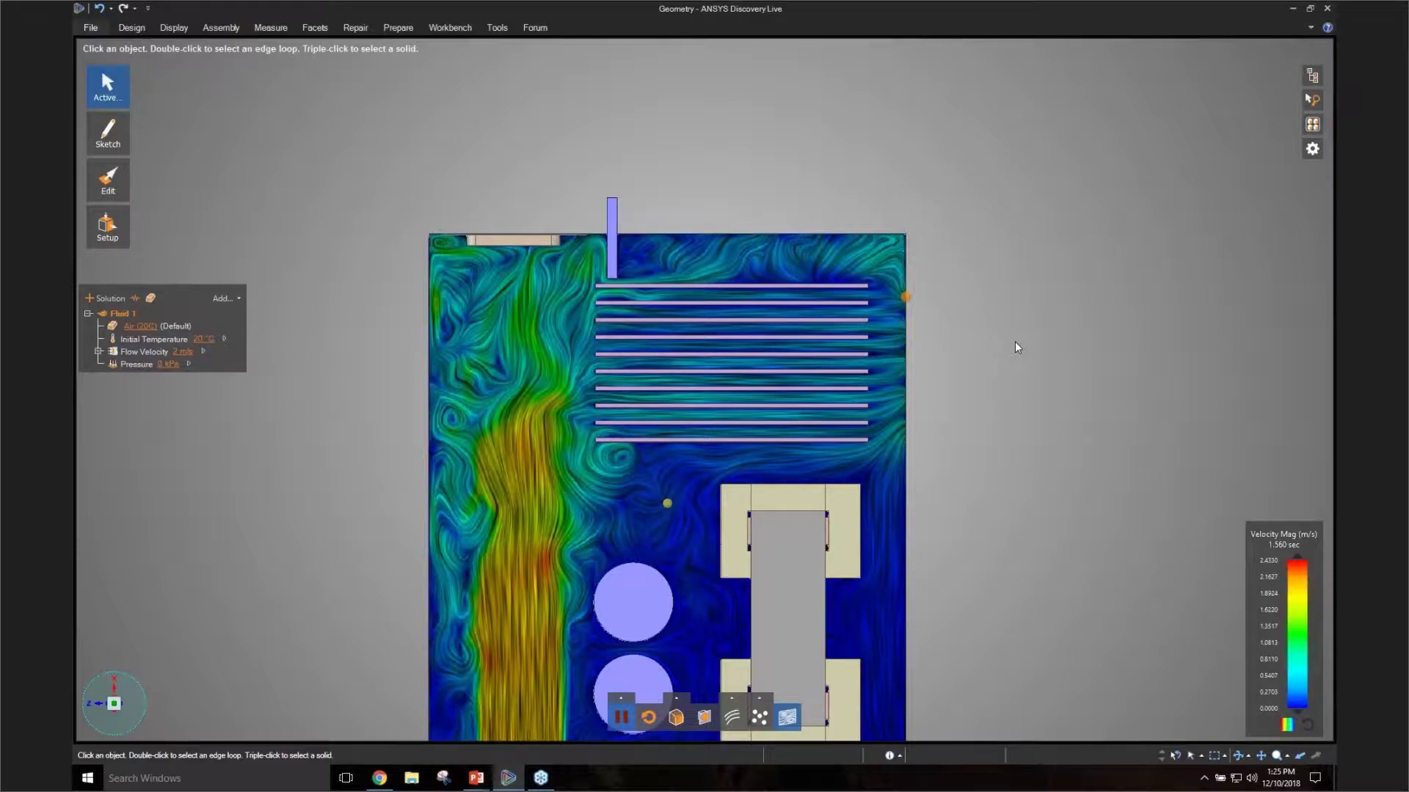
Step: Rotate the heat sink fins' end faces facing the inlet stream by about 5.7 rad so the fin lengths are staggered
scroll(1042, 352, down, 3)
middle_drag(1103, 420, 1085, 301)
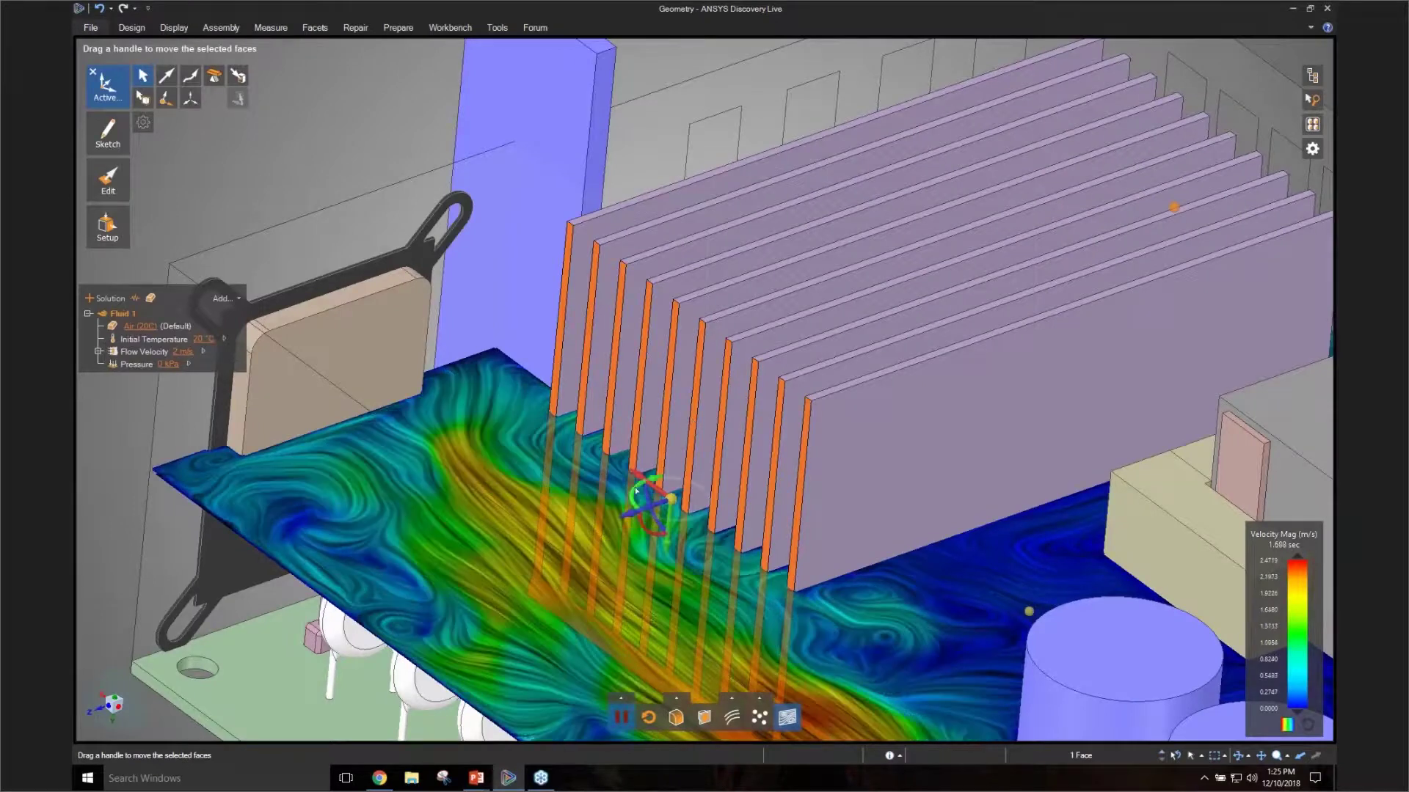
drag(635, 490, 634, 502)
scroll(479, 259, down, 6)
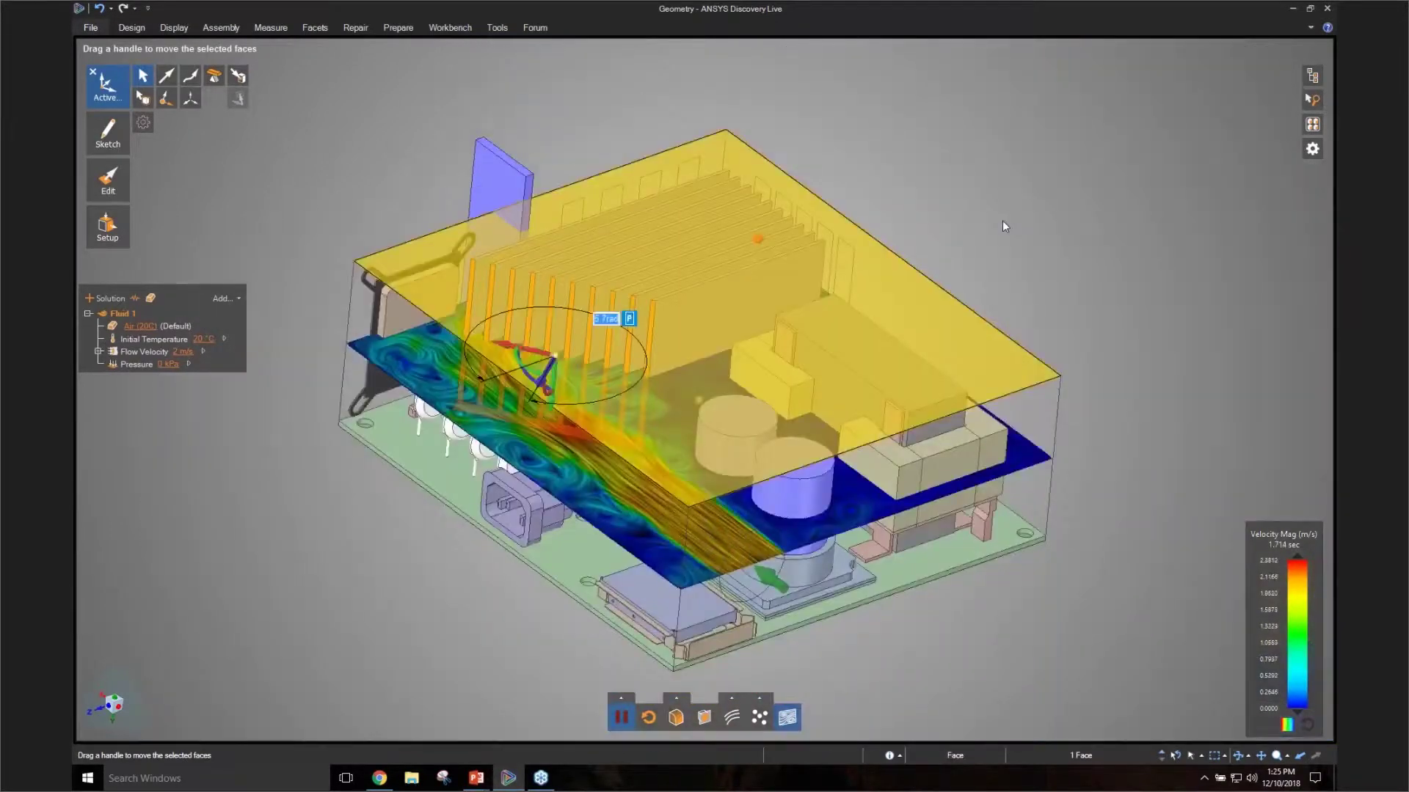
click(1002, 220)
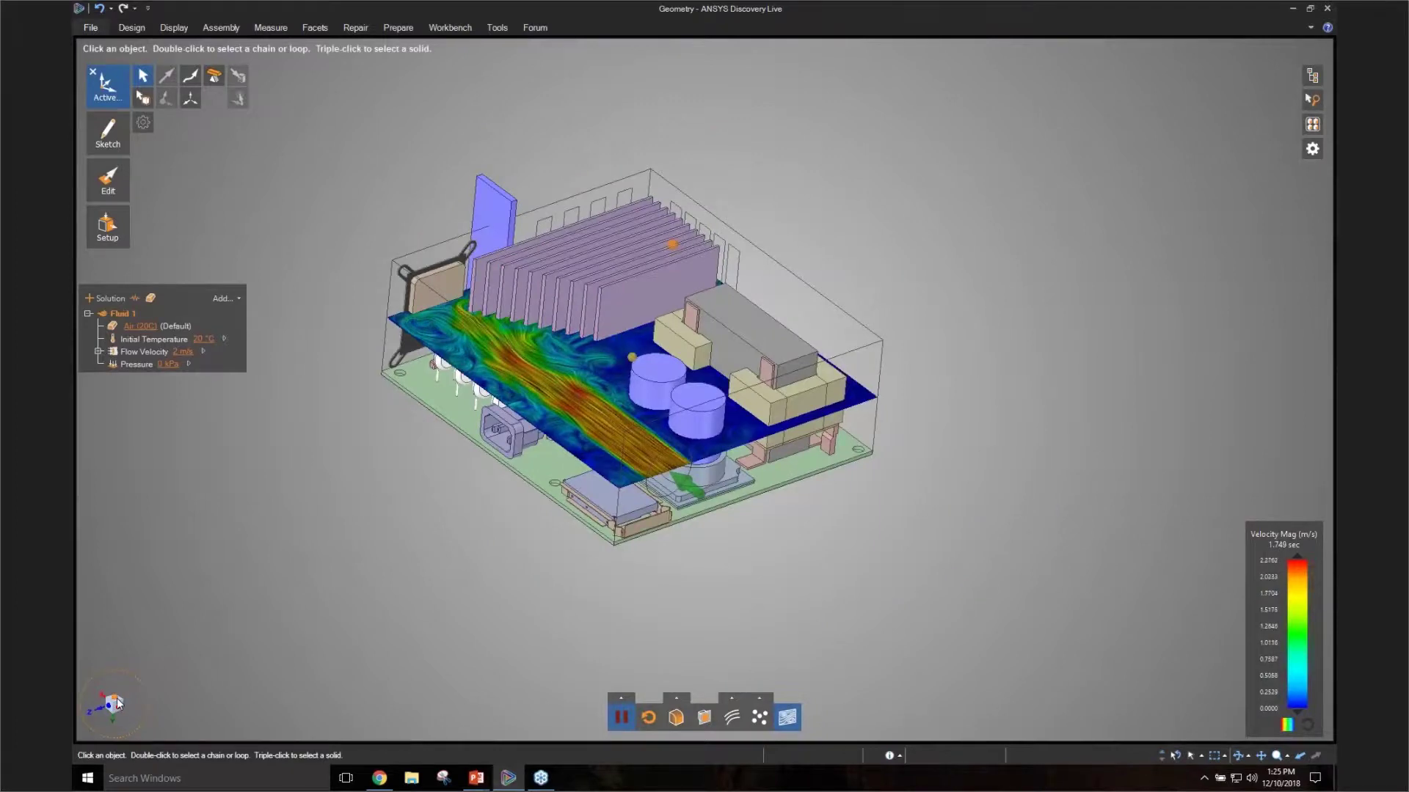
Step: Display velocity contours on the section plane from above and lower the legend maximum to about 1.89 m/s
click(115, 698)
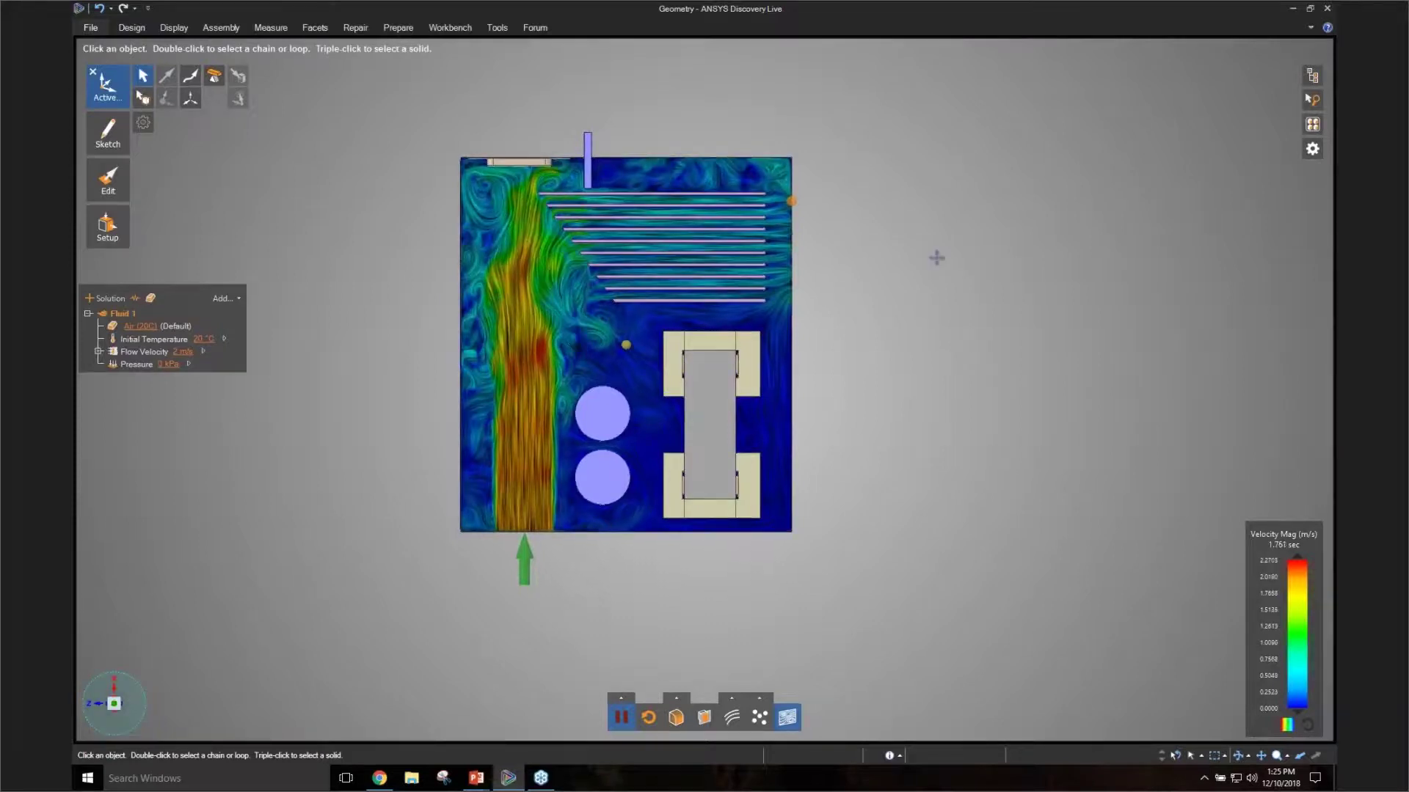
key(Escape)
scroll(937, 257, up, 2)
ctrl+middle_drag(936, 258, 1195, 327)
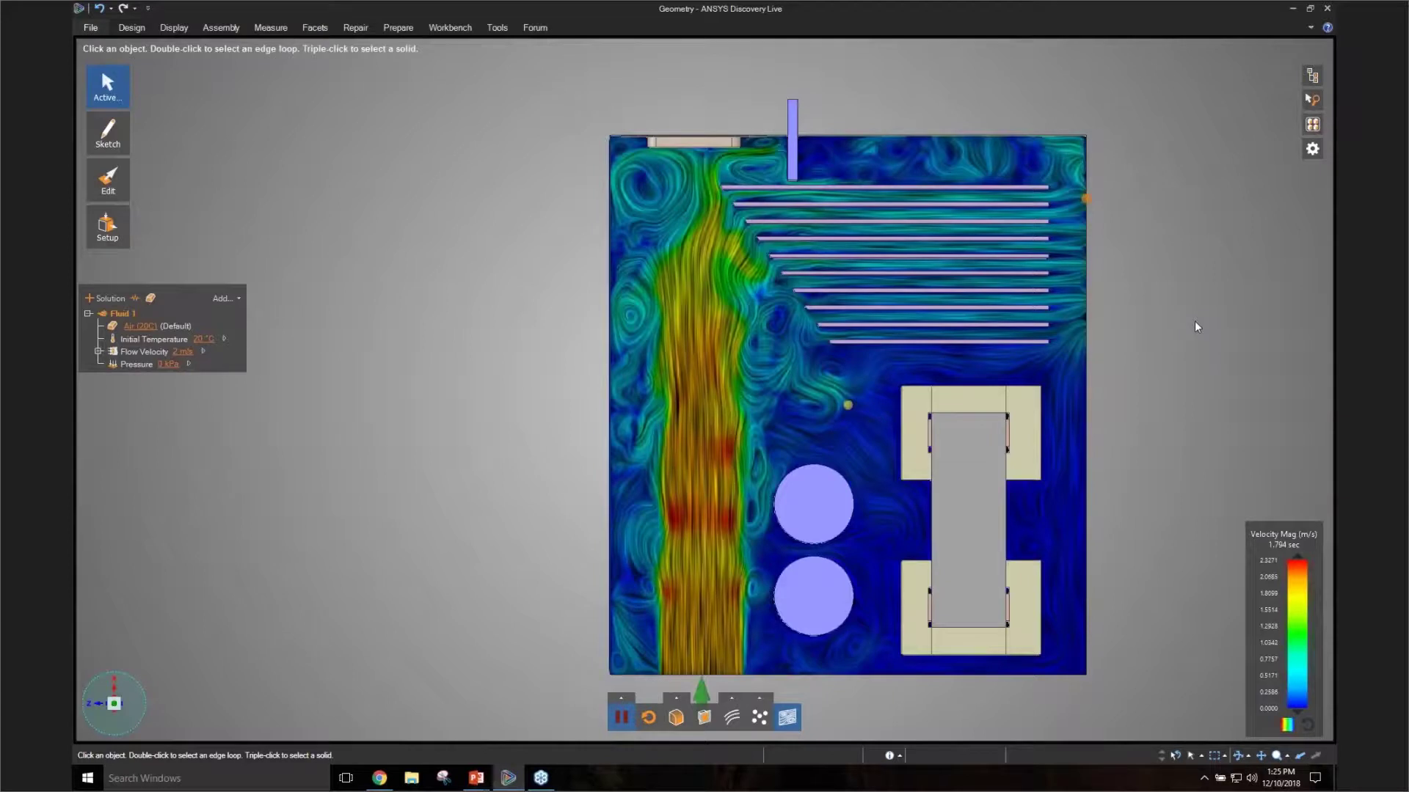
shift+middle_drag(1194, 321, 1118, 289)
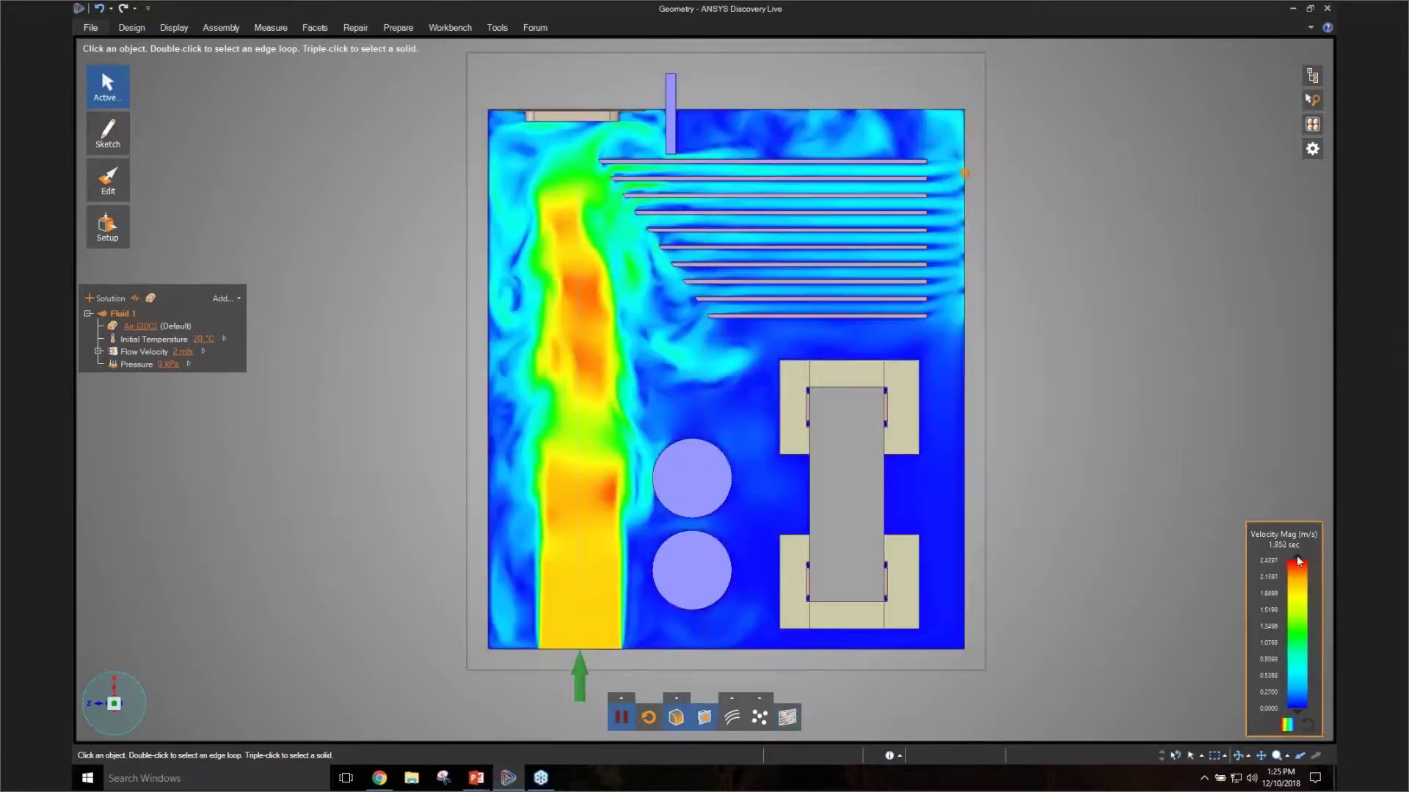
scroll(1301, 593, down, 2)
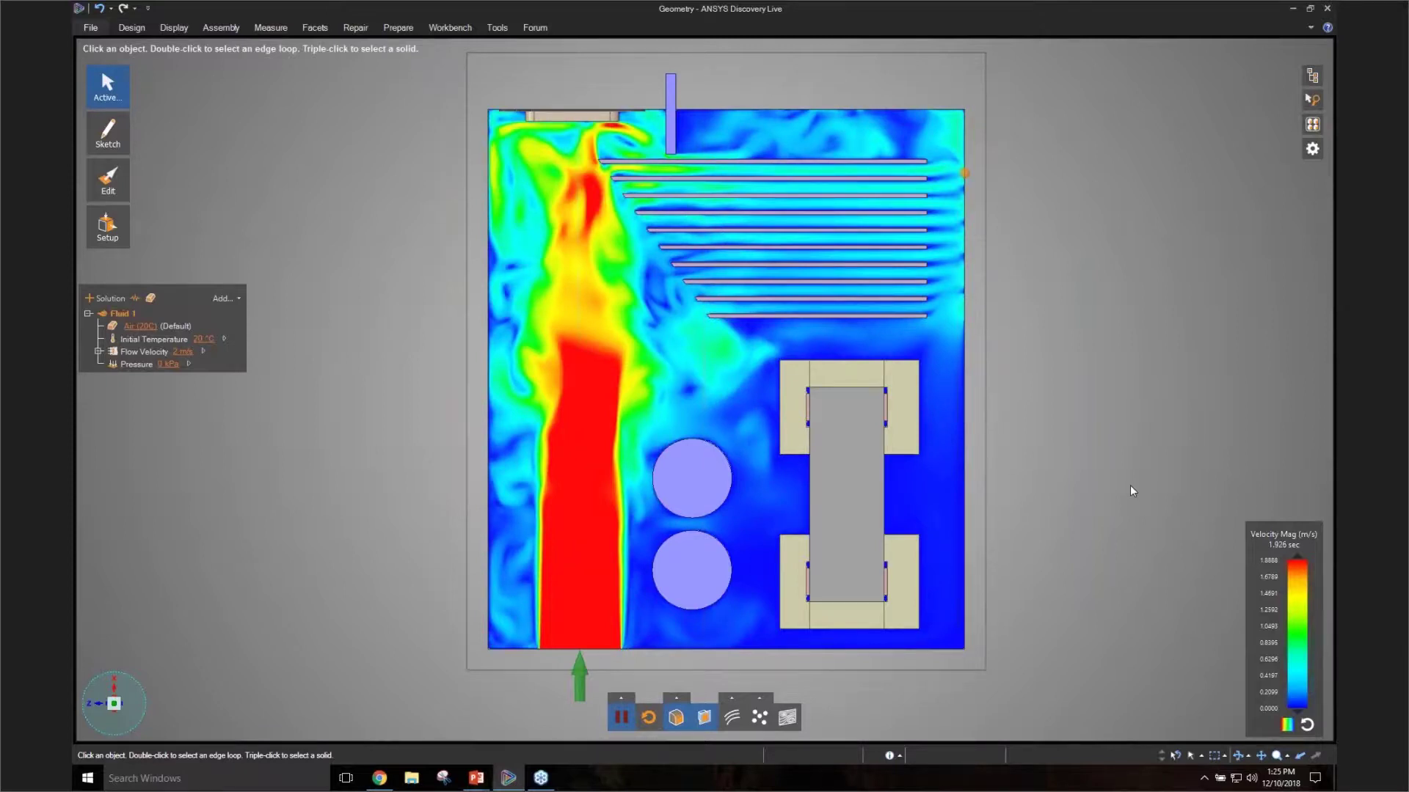
Step: Show velocity throughout the enclosure volume with Composite rendering and raise its Center value to filter out the slower flow
middle_drag(1130, 486, 1185, 389)
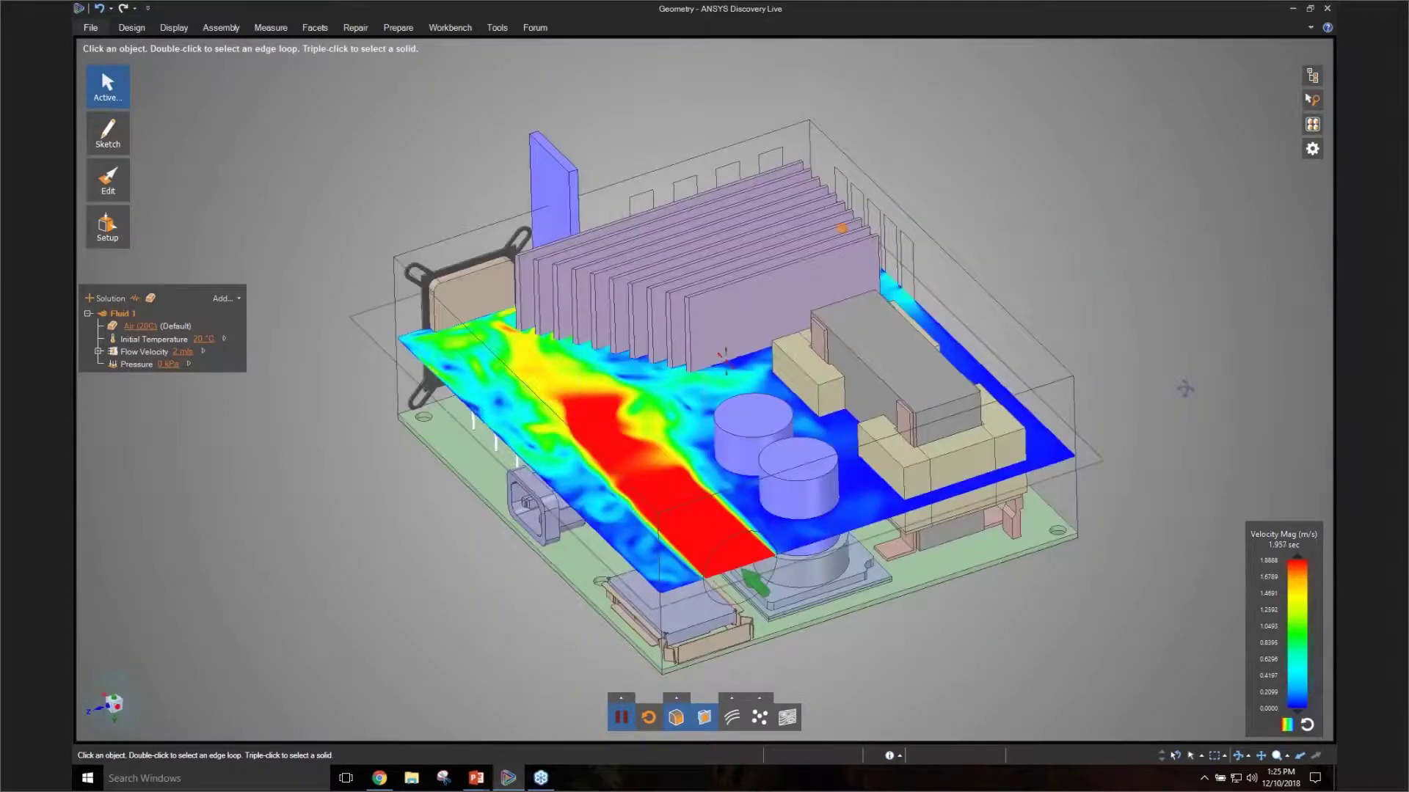
middle_drag(1068, 315, 1076, 321)
scroll(1075, 322, down, 2)
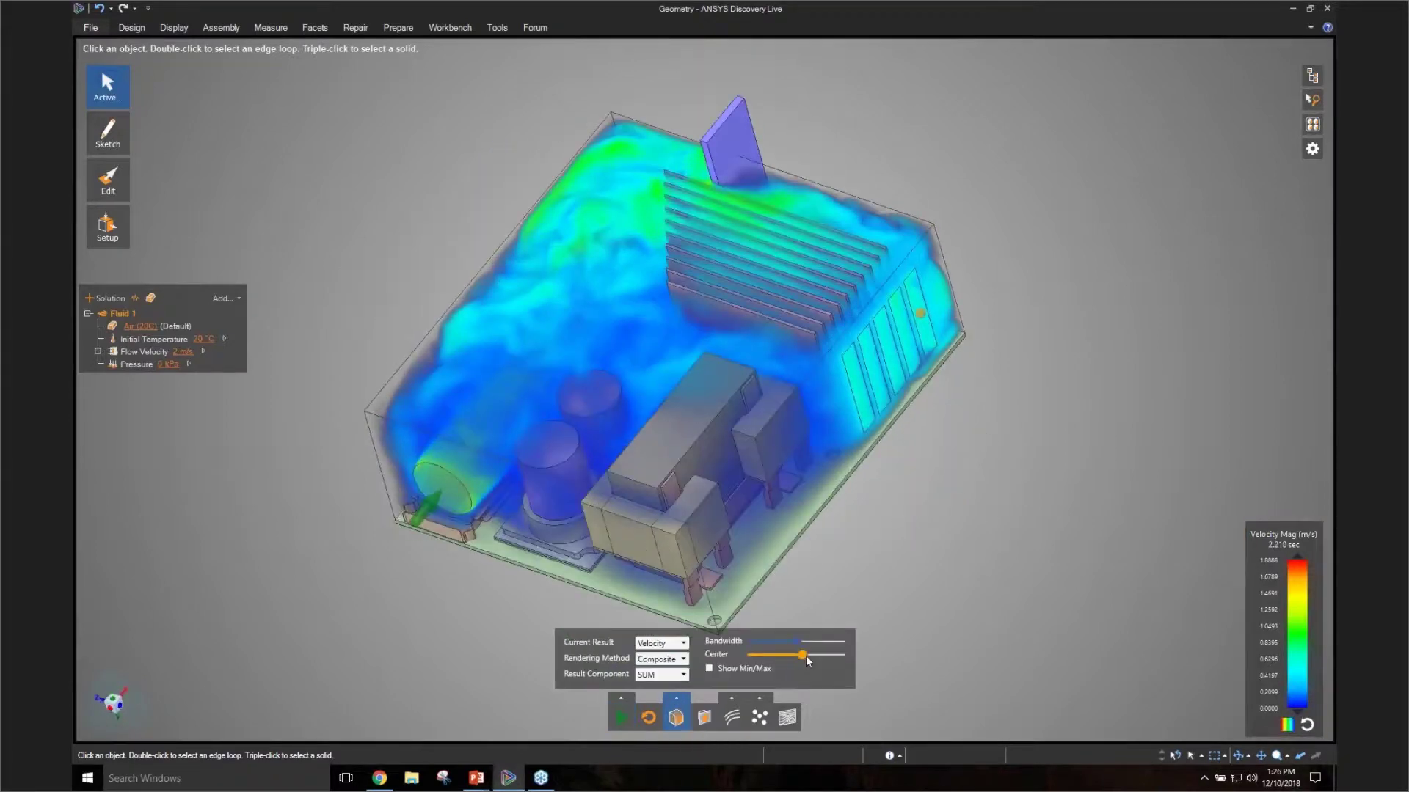
drag(805, 656, 820, 656)
middle_drag(1053, 447, 1057, 482)
click(115, 705)
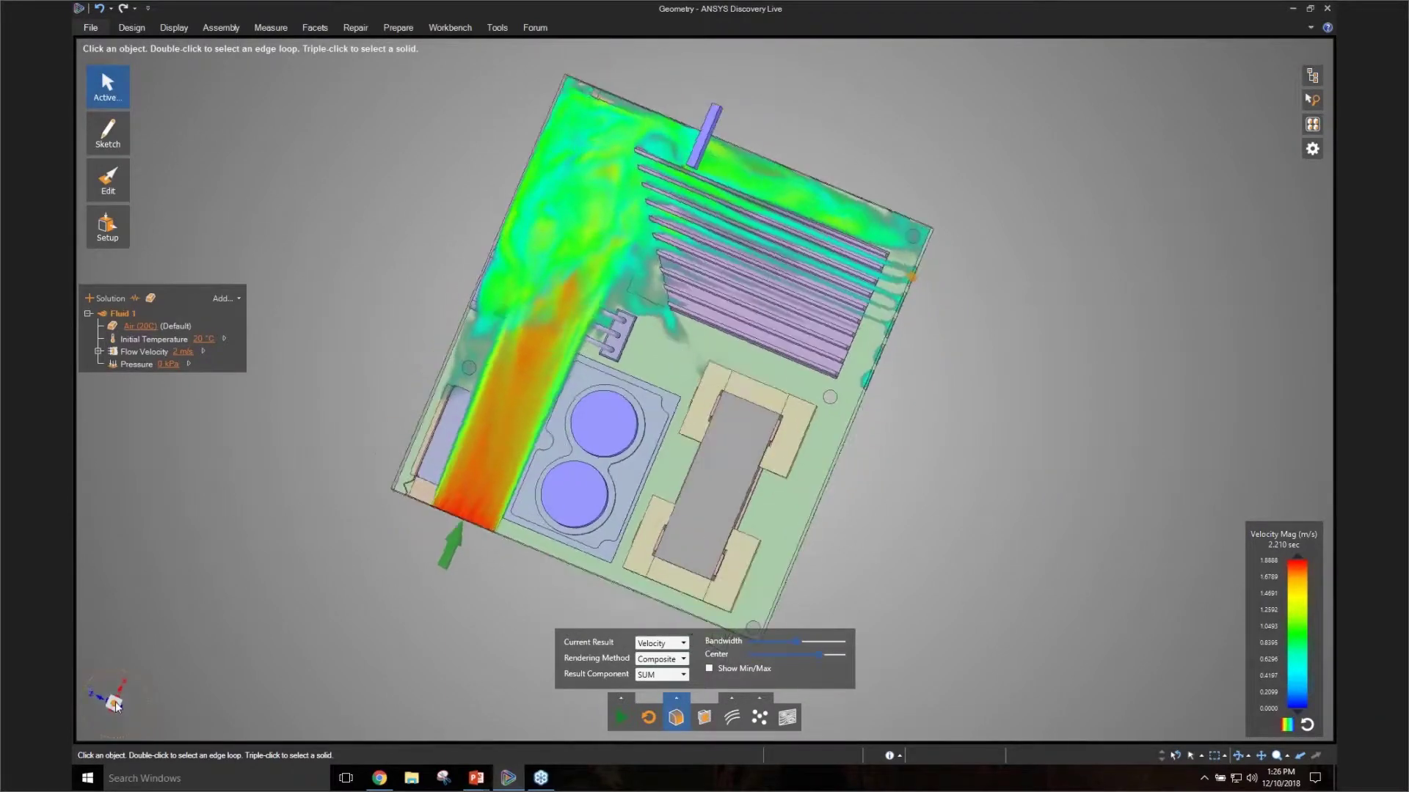
scroll(667, 197, up, 3)
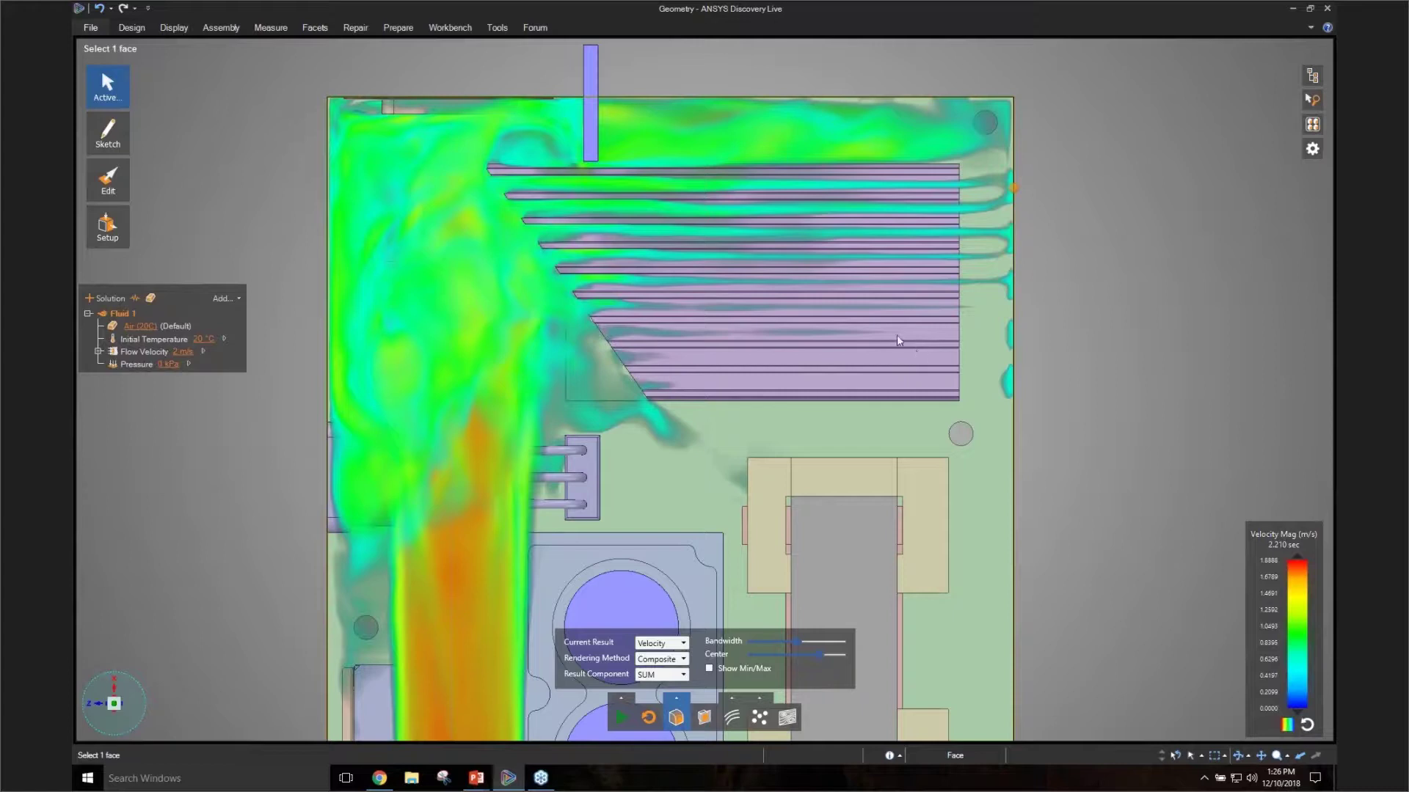
scroll(885, 330, down, 3)
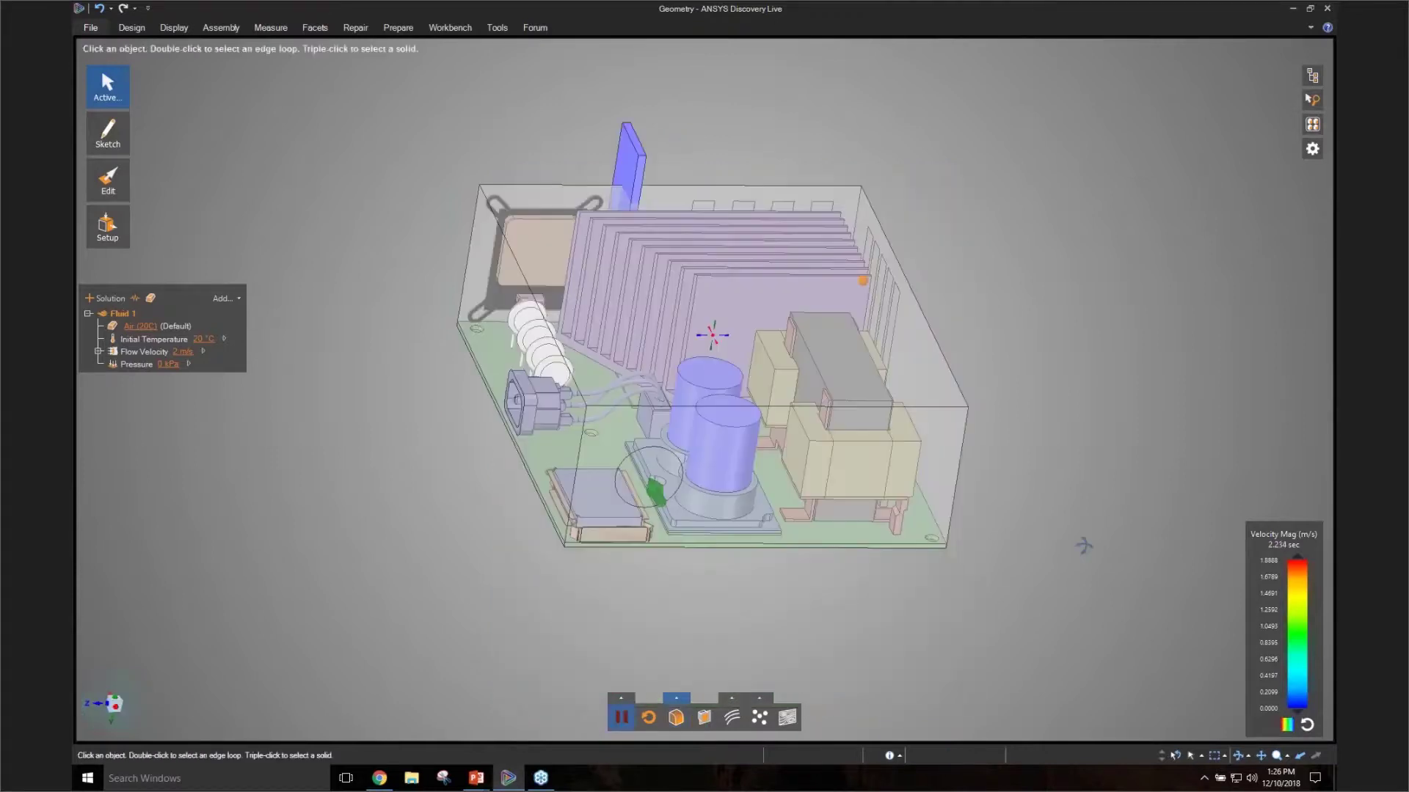
Step: Apply a pressure boundary condition in the Fluid 2 simulation to the nine vent faces on the two enclosure walls beside the heat sink
middle_drag(1084, 541, 330, 399)
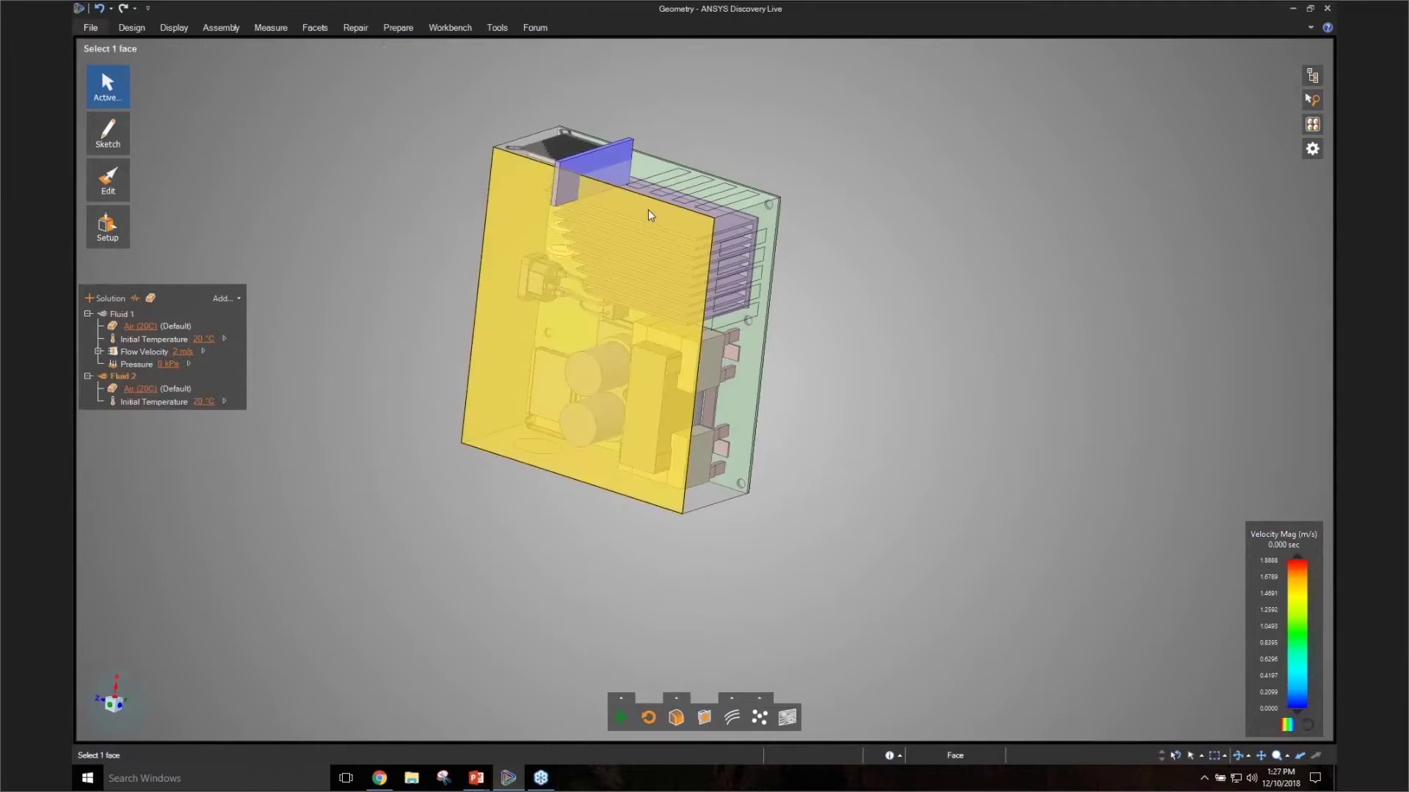
scroll(722, 174, up, 3)
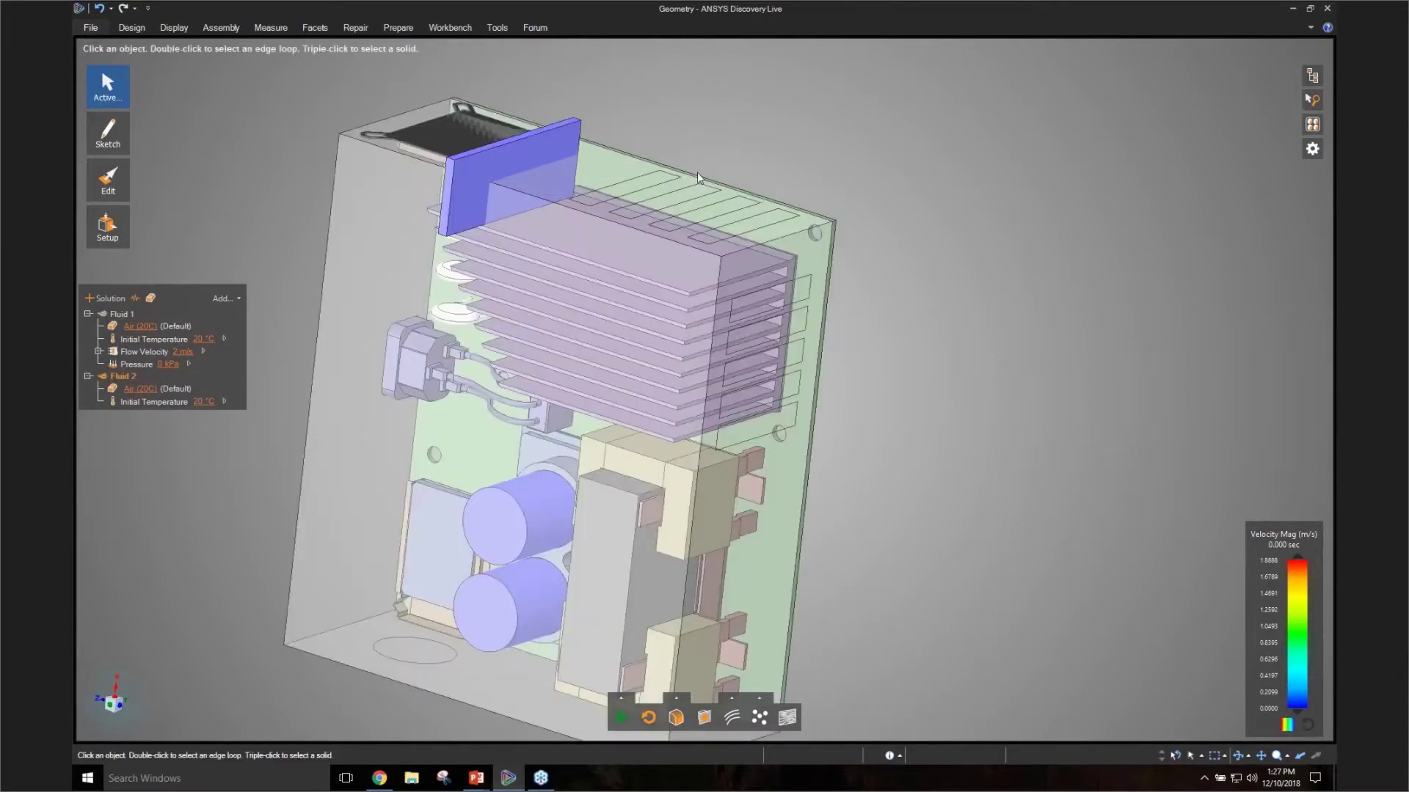
click(672, 182)
ctrl+click(678, 200)
ctrl+click(716, 211)
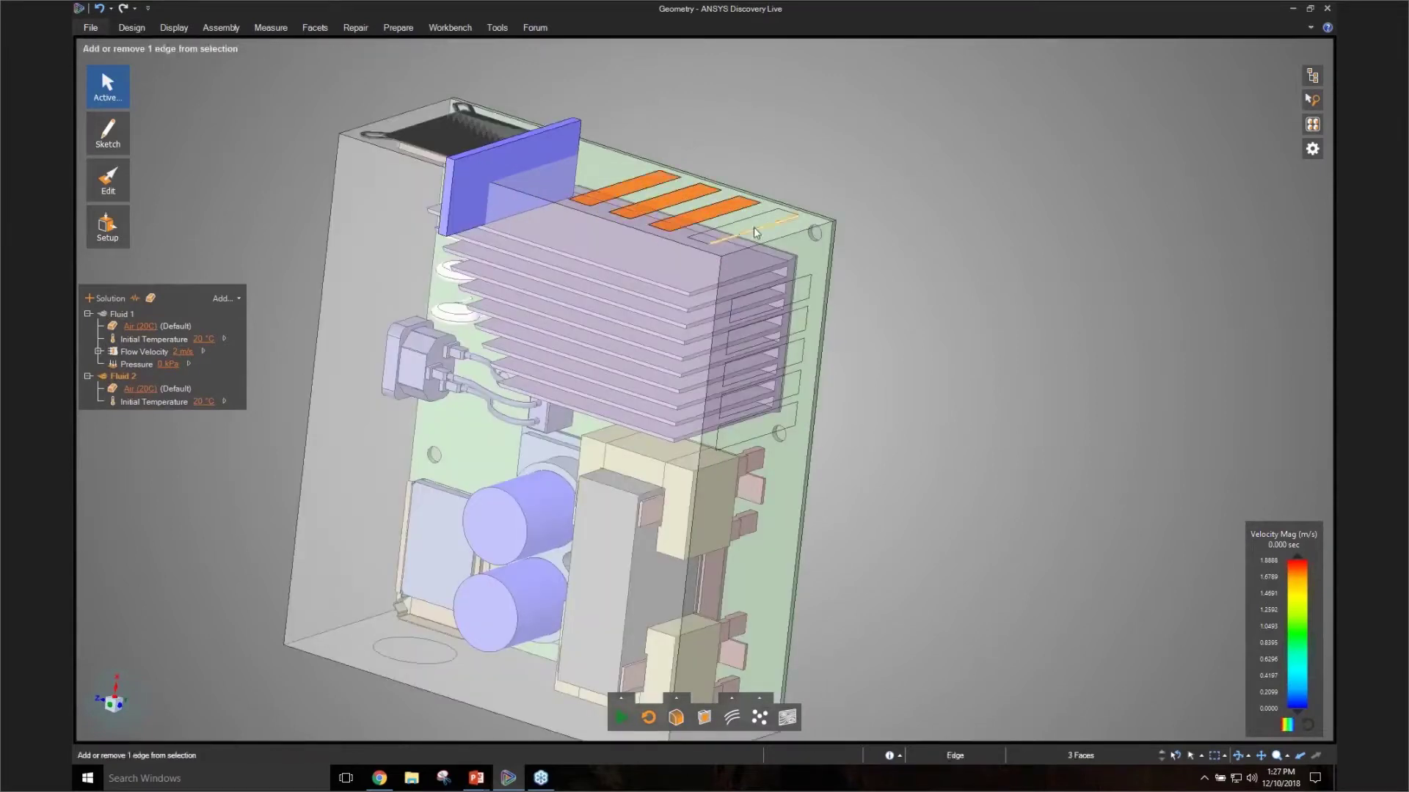
ctrl+click(754, 226)
ctrl+click(771, 297)
ctrl+click(768, 326)
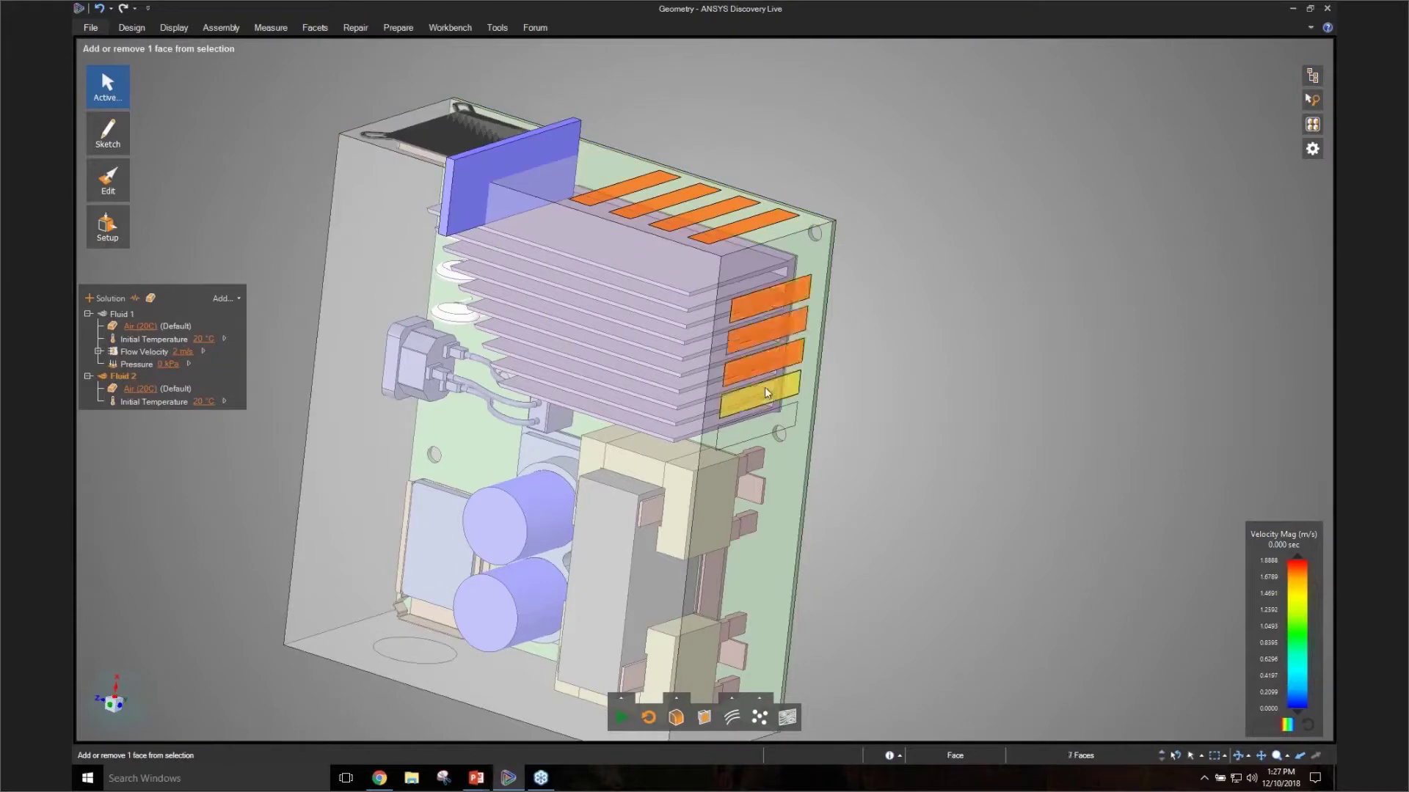
ctrl+click(765, 389)
ctrl+click(754, 423)
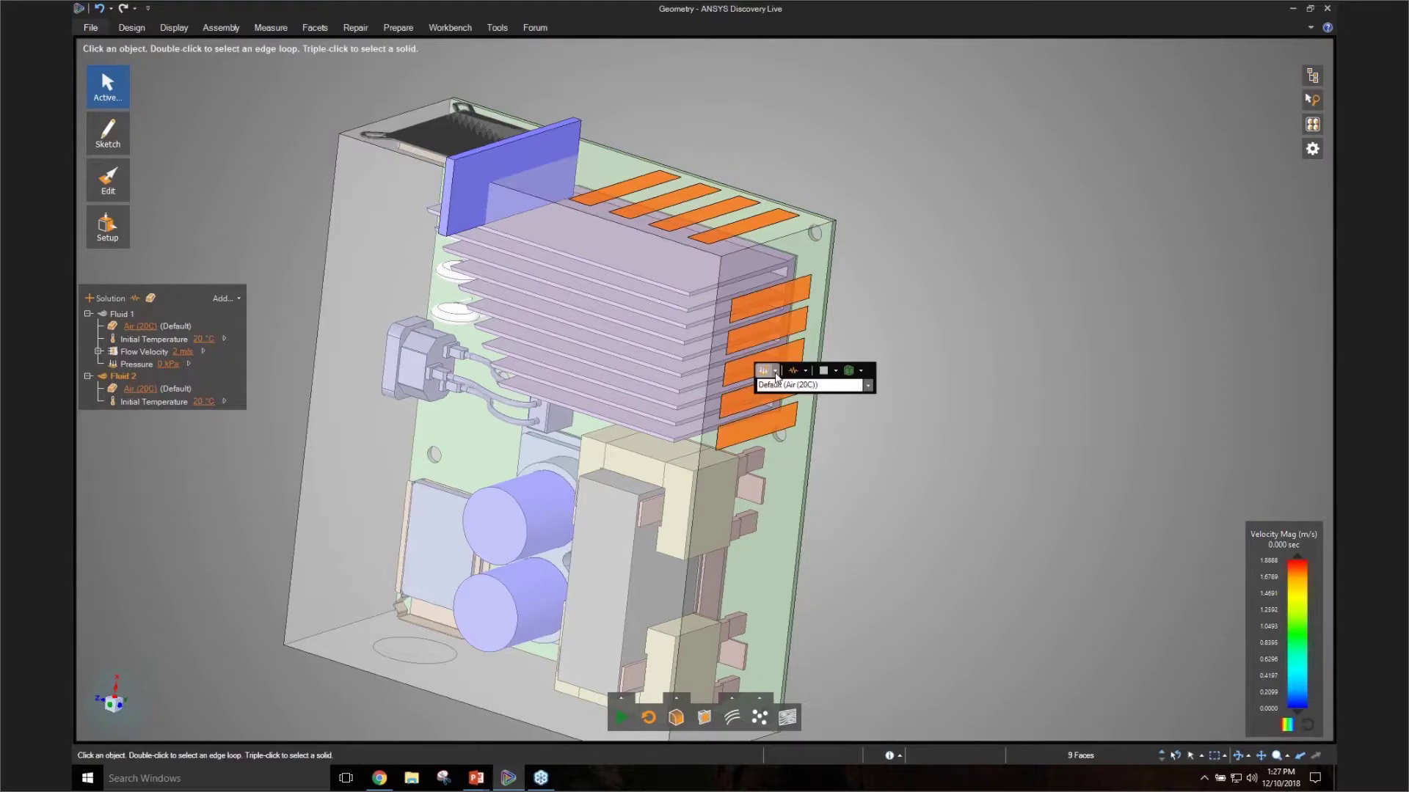
click(776, 373)
click(799, 427)
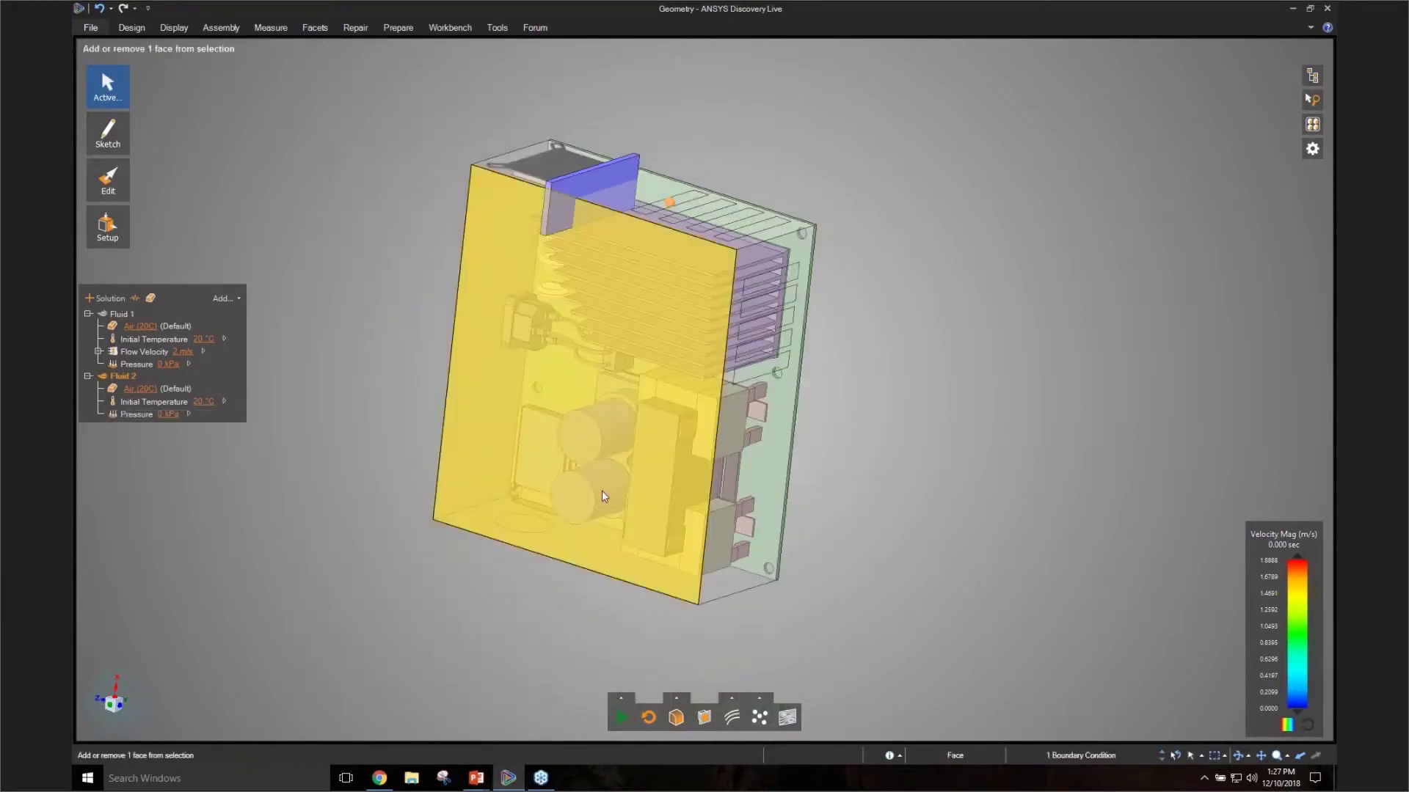
Step: Apply a 100 W heat flow to the cylindrical capacitor nearest the inlet wall
click(603, 497)
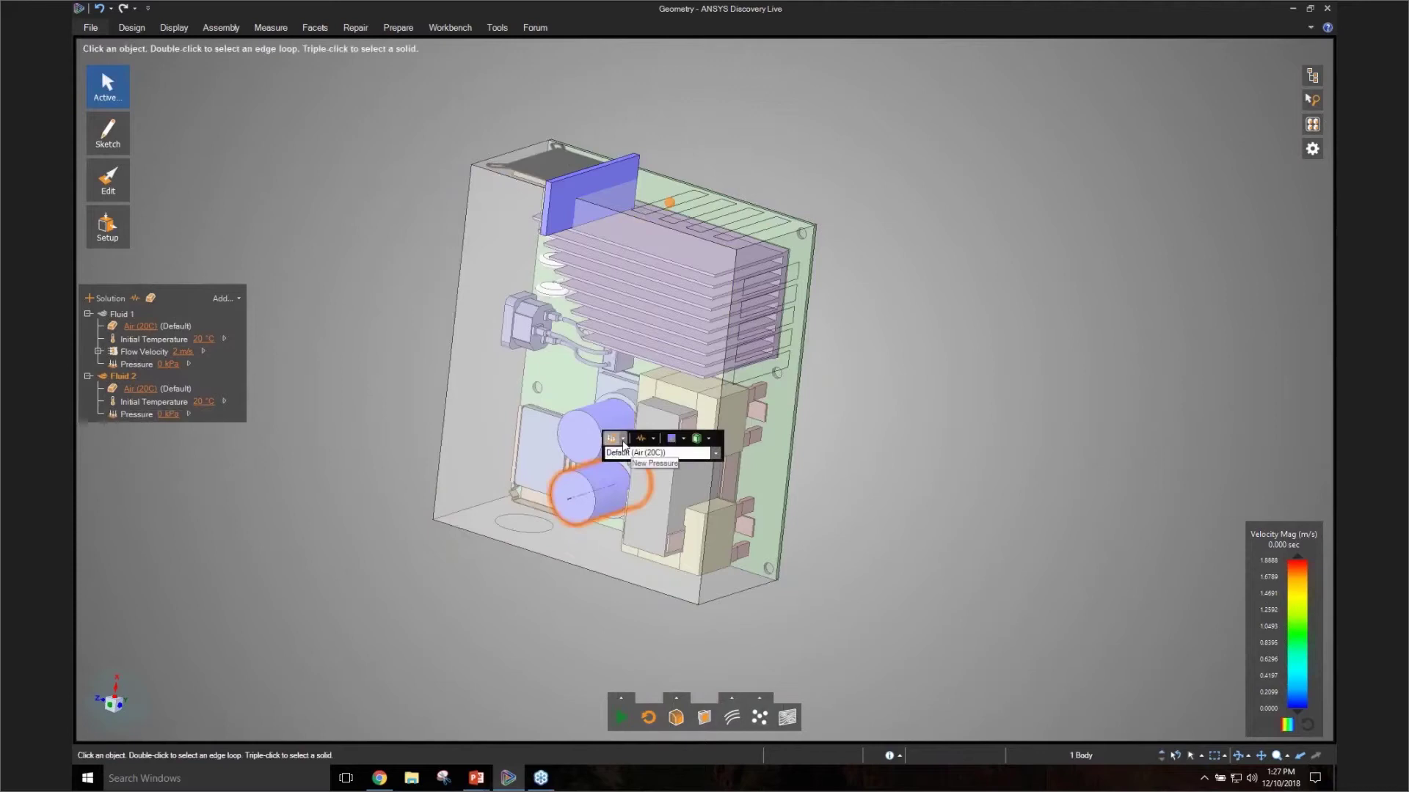
click(623, 443)
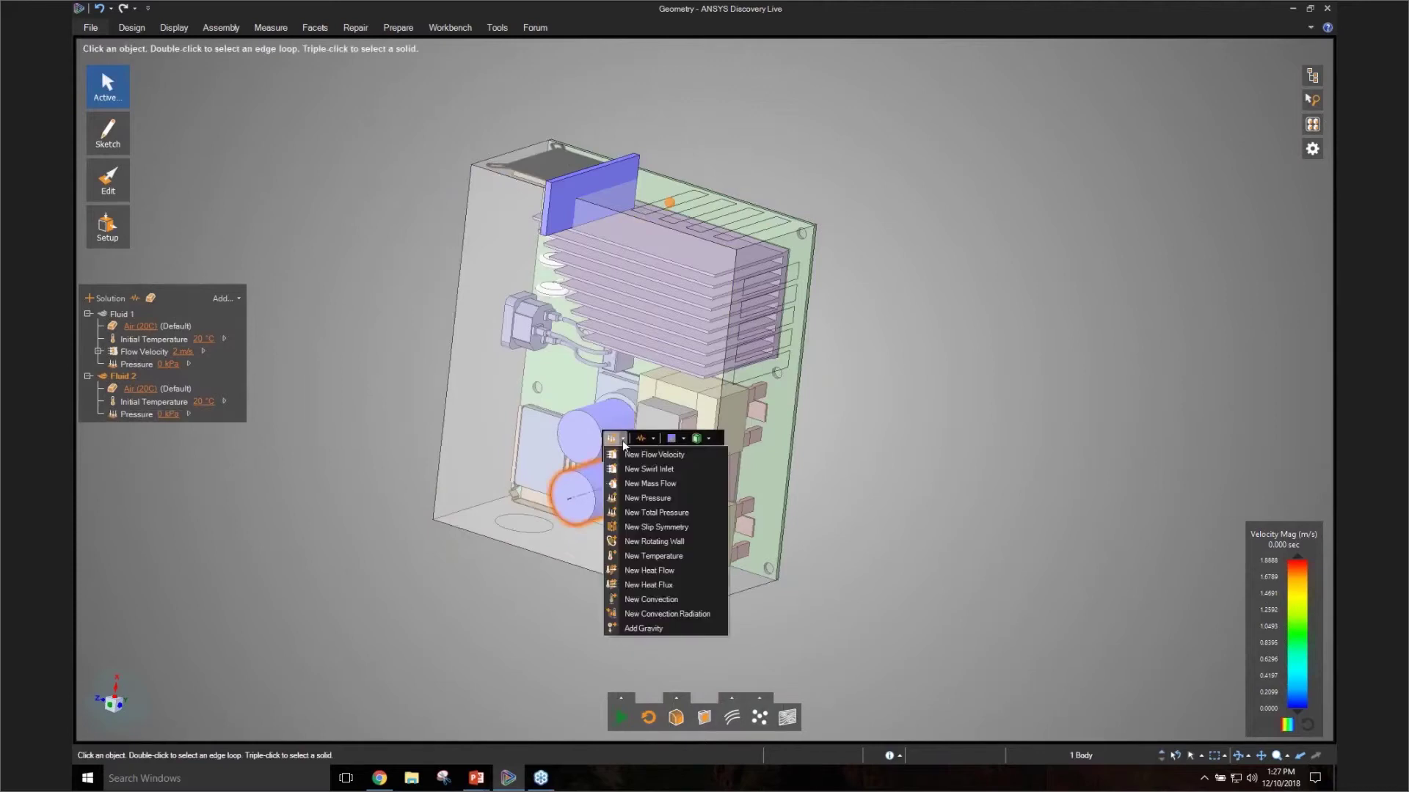
click(668, 571)
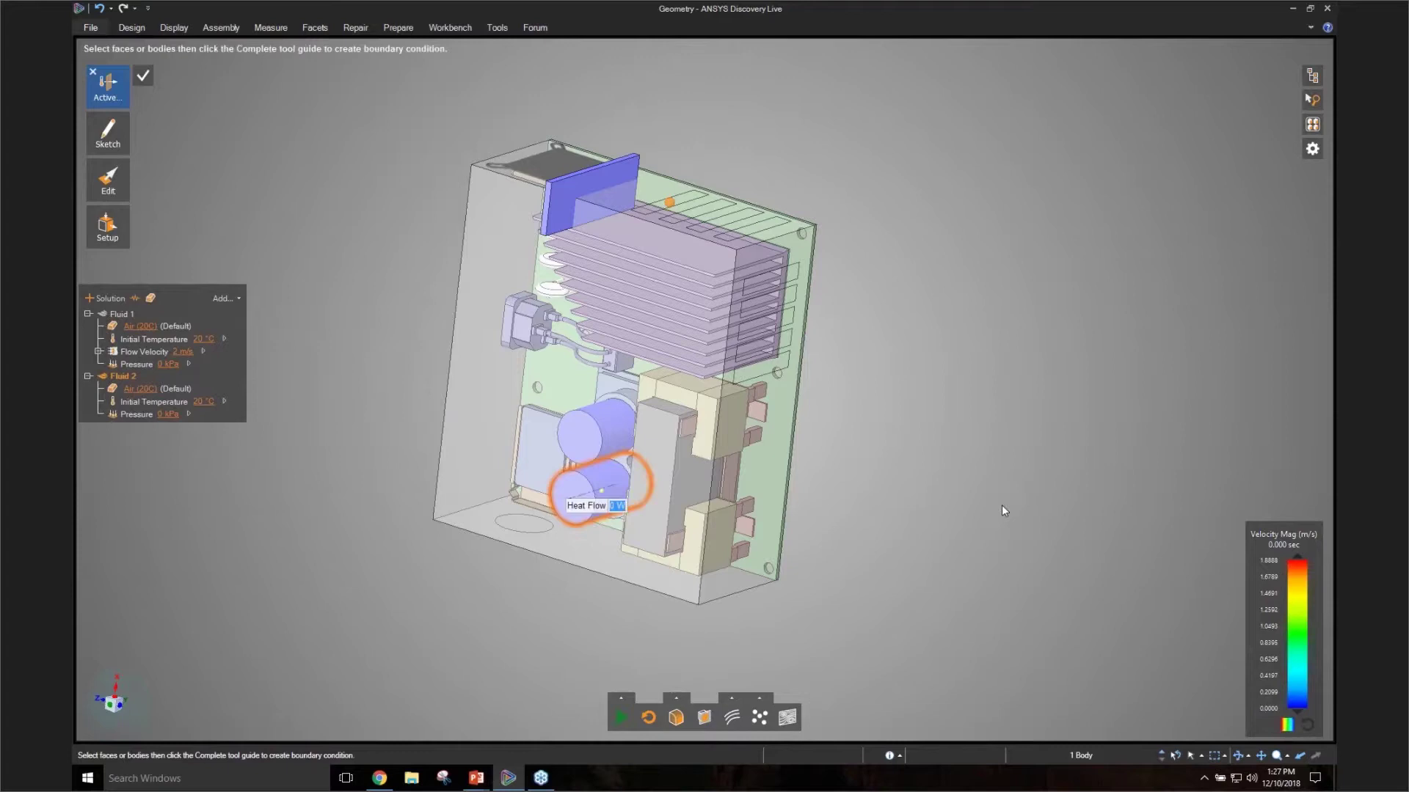
text(100)
key(Return)
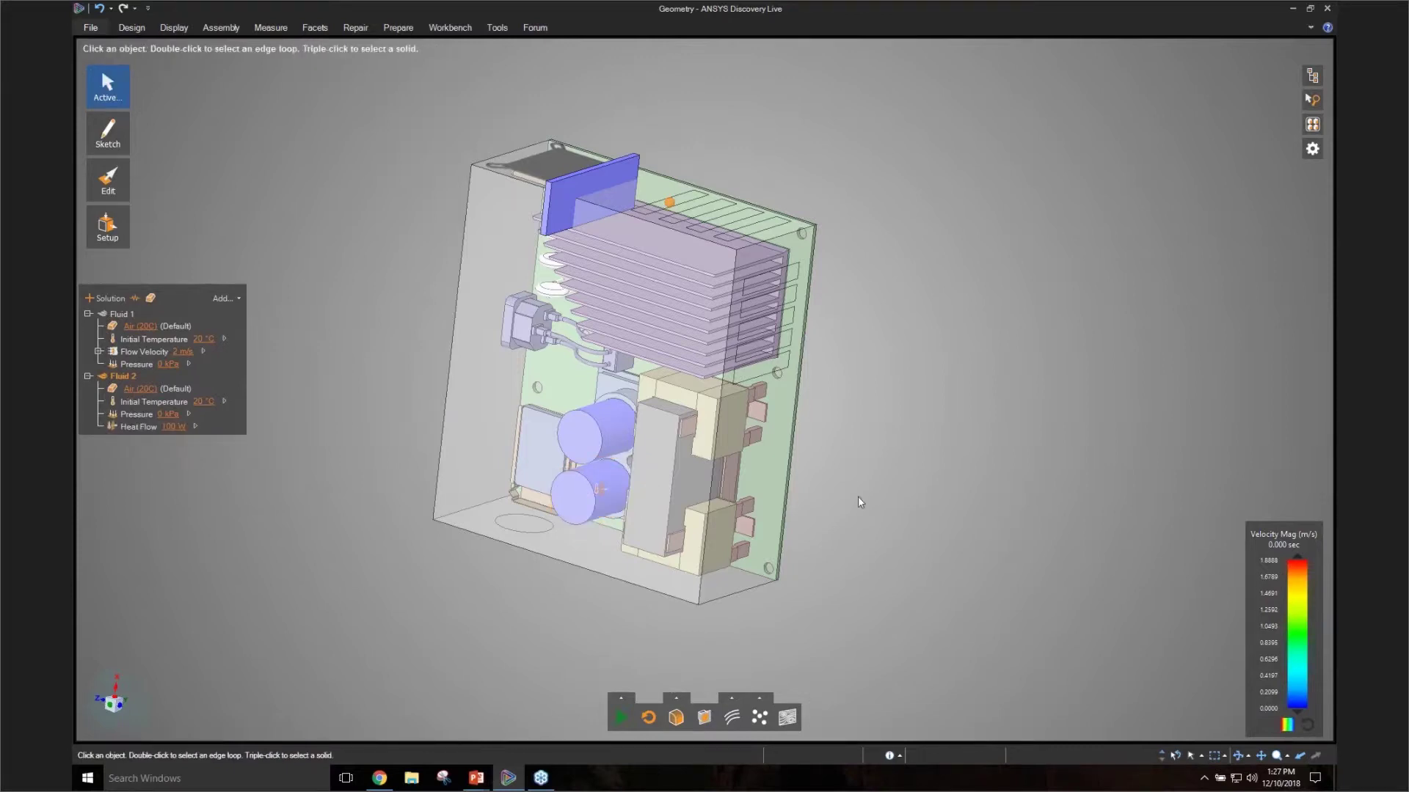
Step: Add gravity to the Fluid 2 simulation and expand its X, Y and Z components
right_click(306, 390)
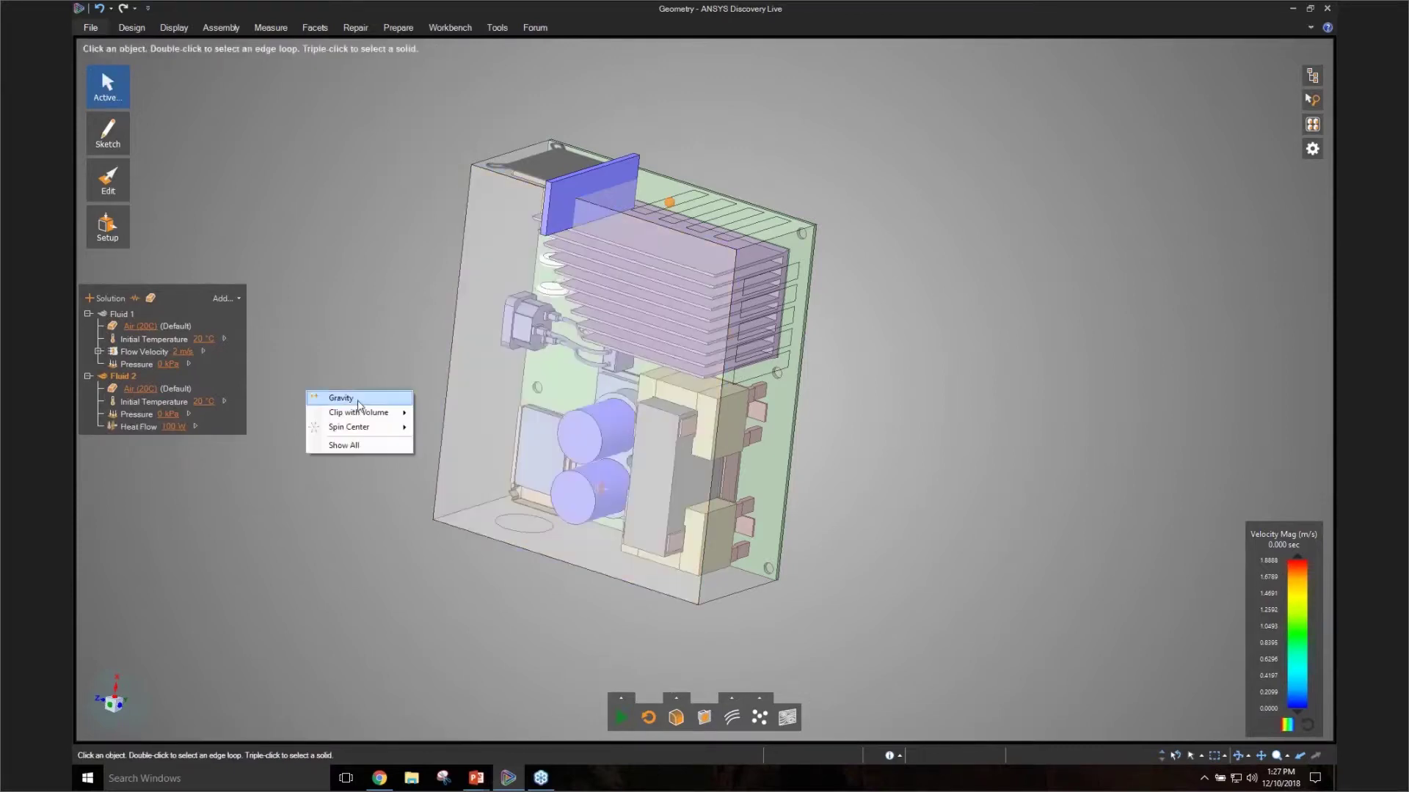
click(358, 400)
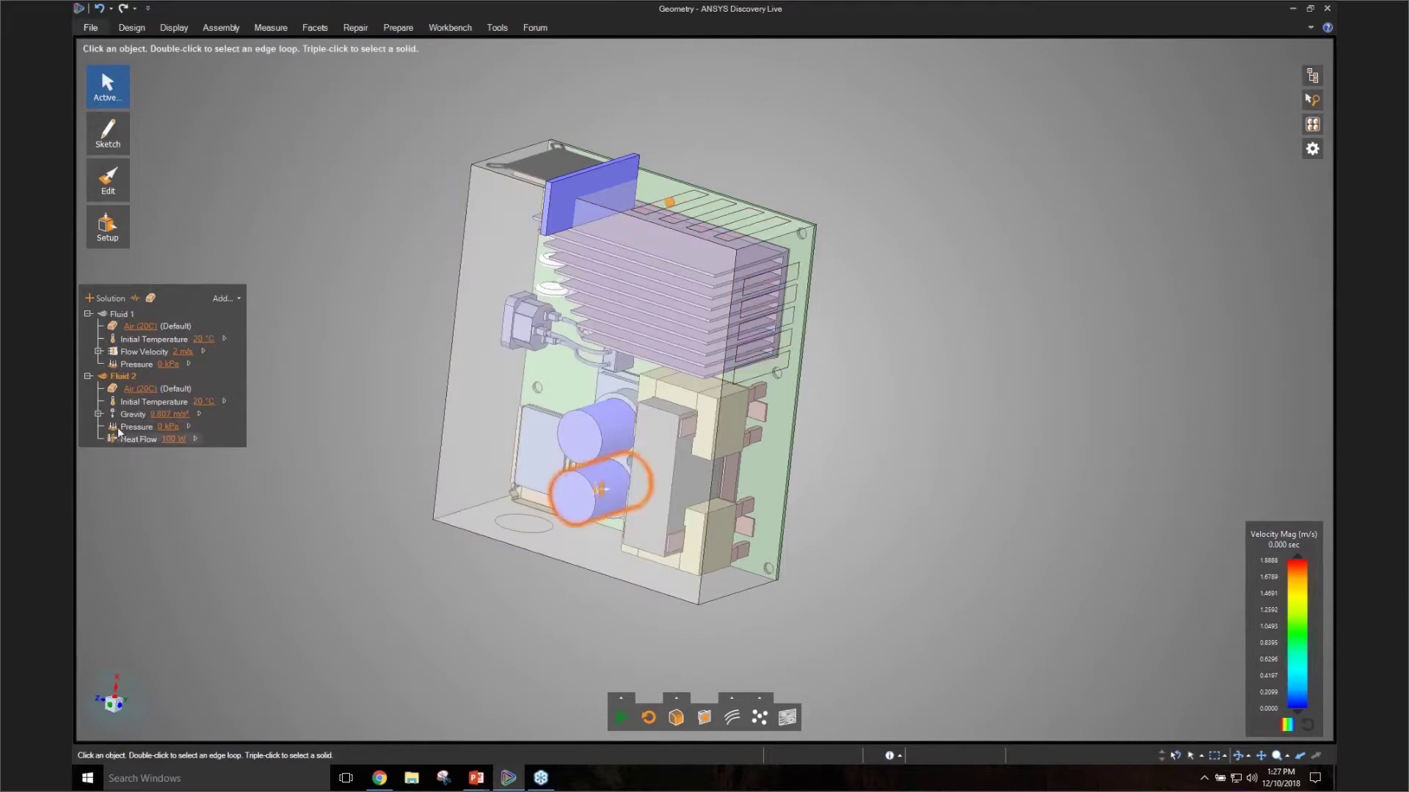
click(99, 414)
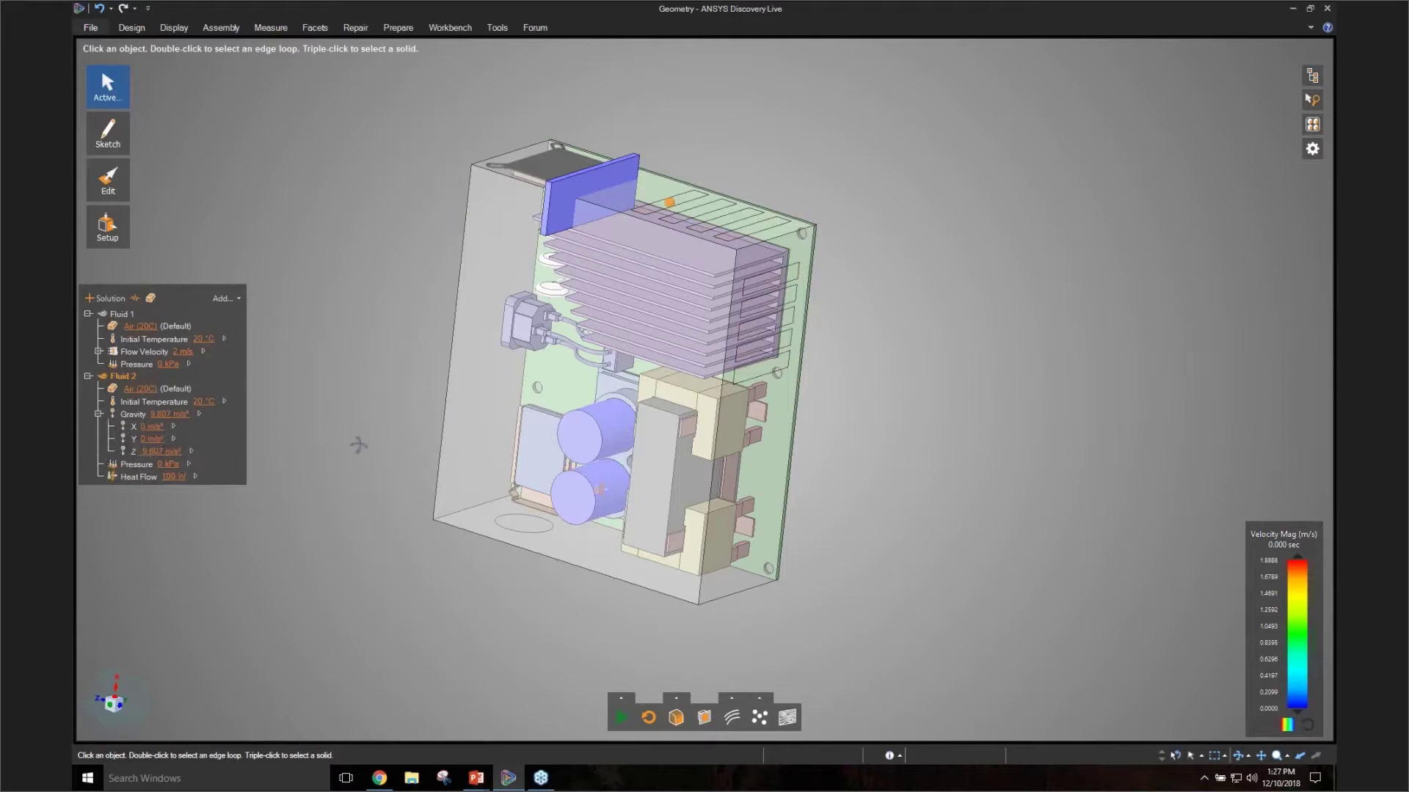
Step: Set the Fluid 2 gravity components to -9.81 m/s² in X and 0 m/s² in Z
middle_drag(358, 444, 352, 452)
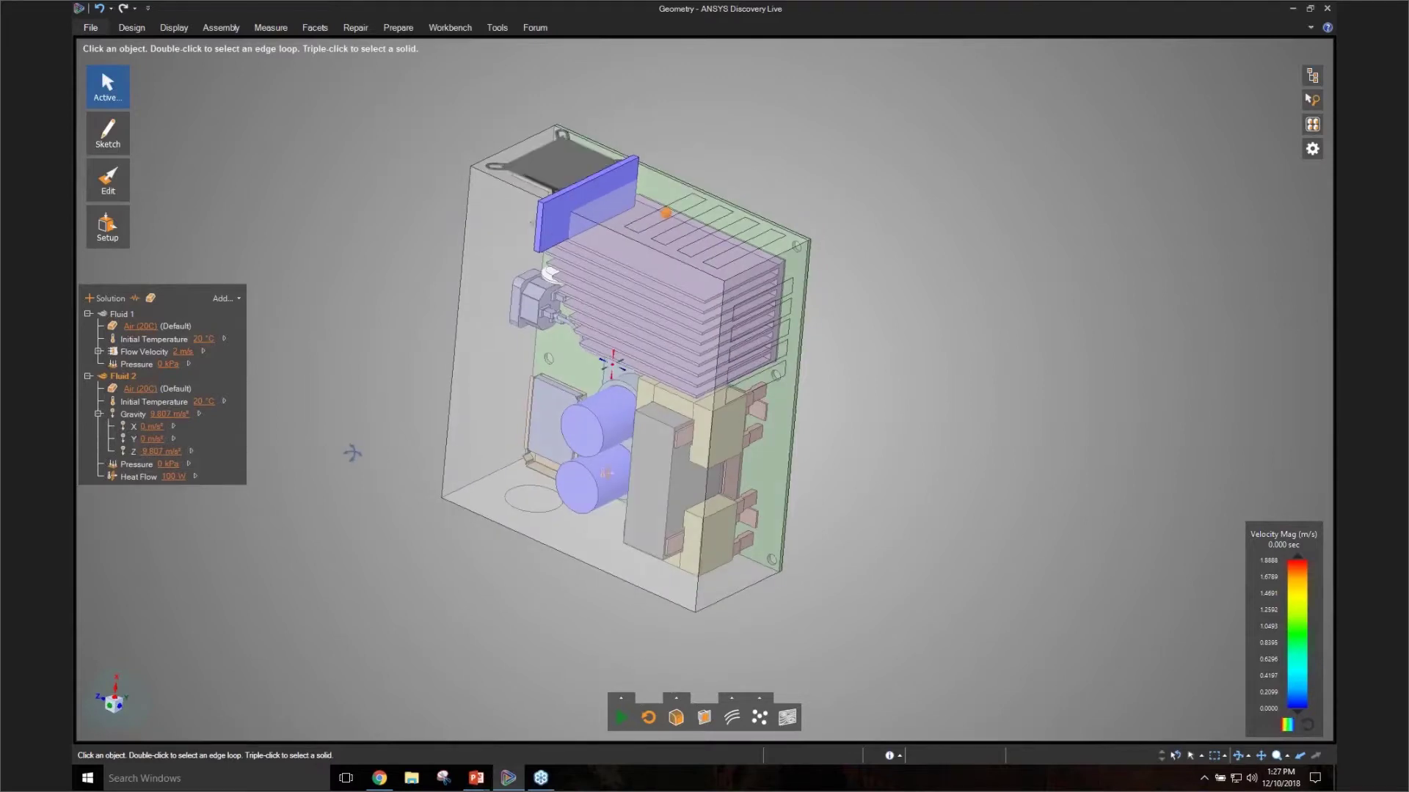
click(152, 426)
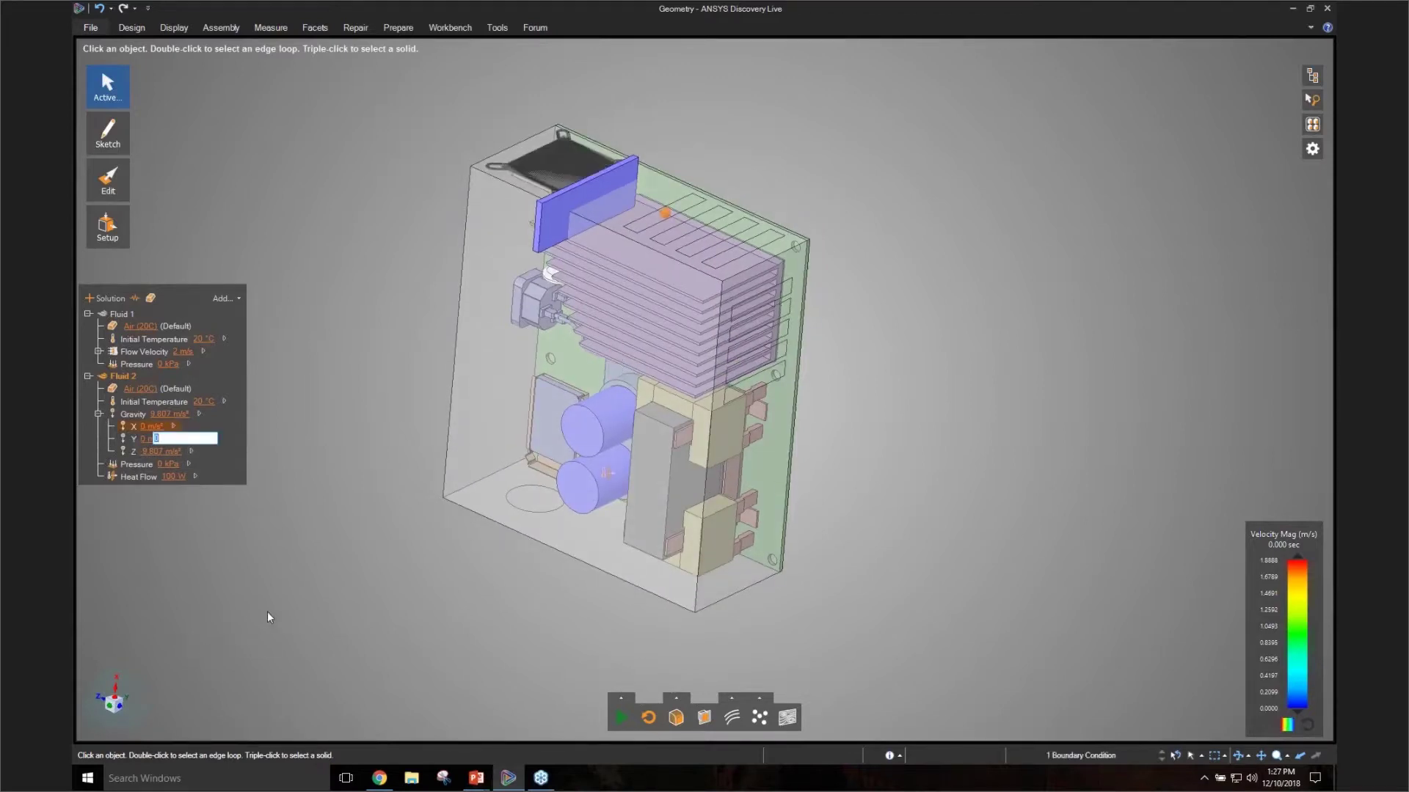
text(-9.81)
key(Return)
click(158, 451)
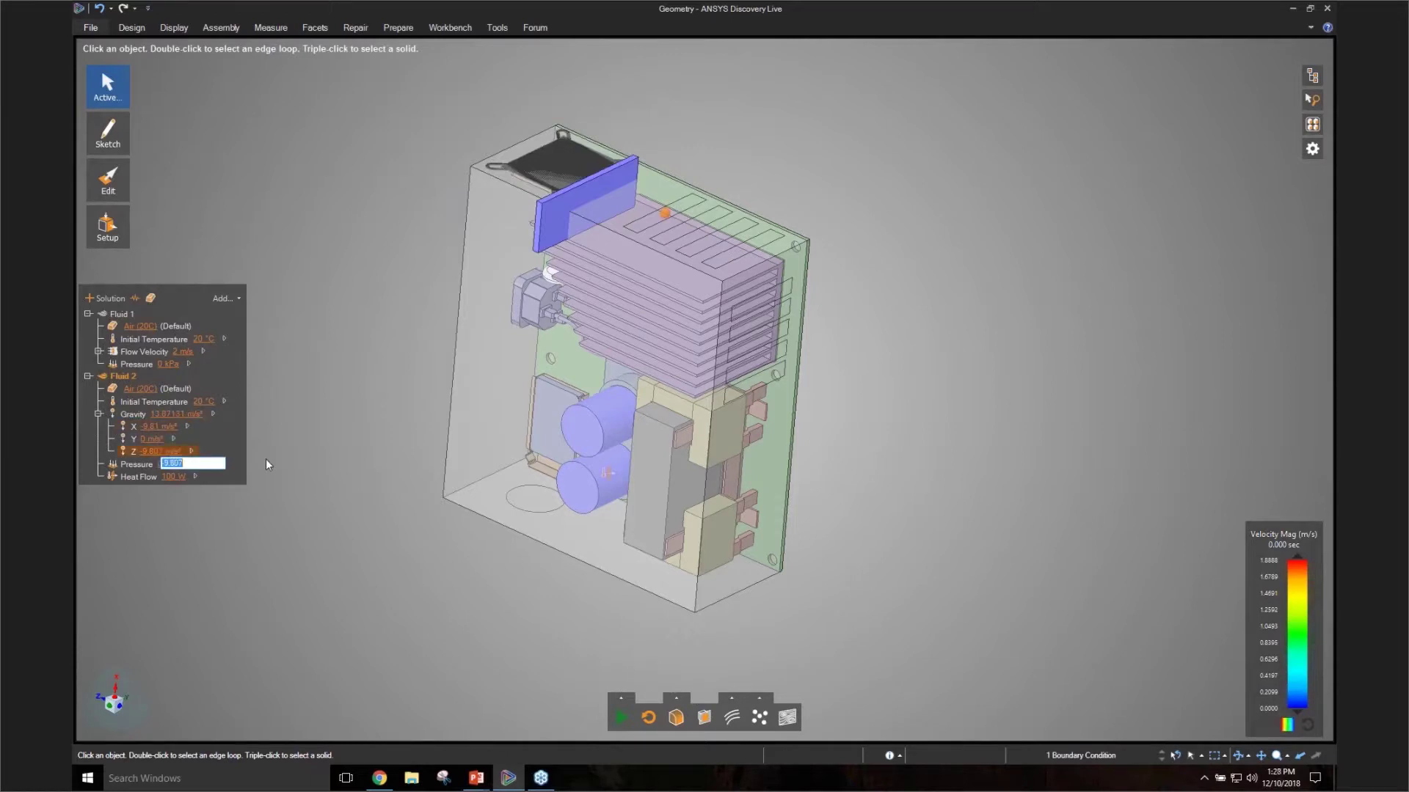
text(0)
key(Return)
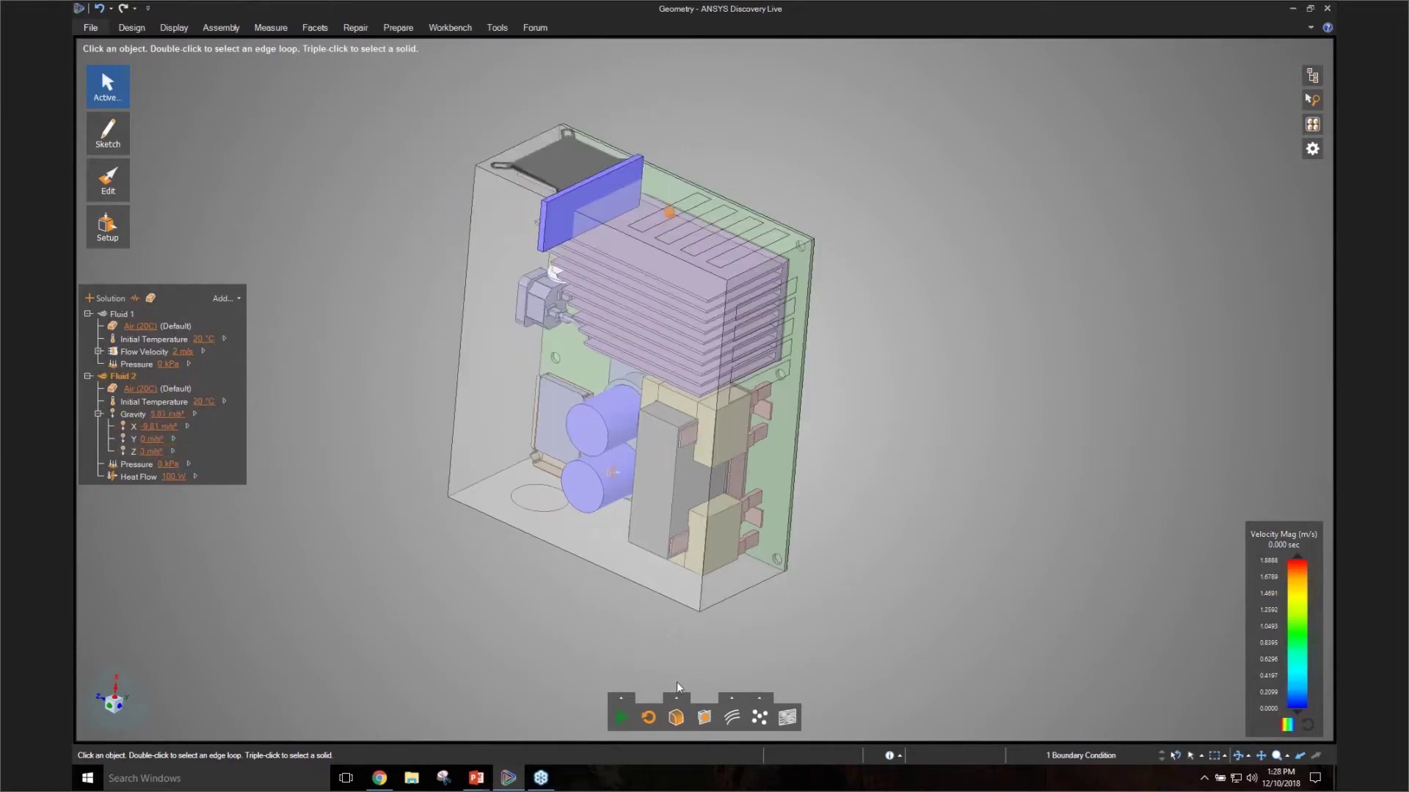
Step: Run the Fluid 2 simulation and show its result cut at the cross-section plane with smooth legend colors
click(620, 717)
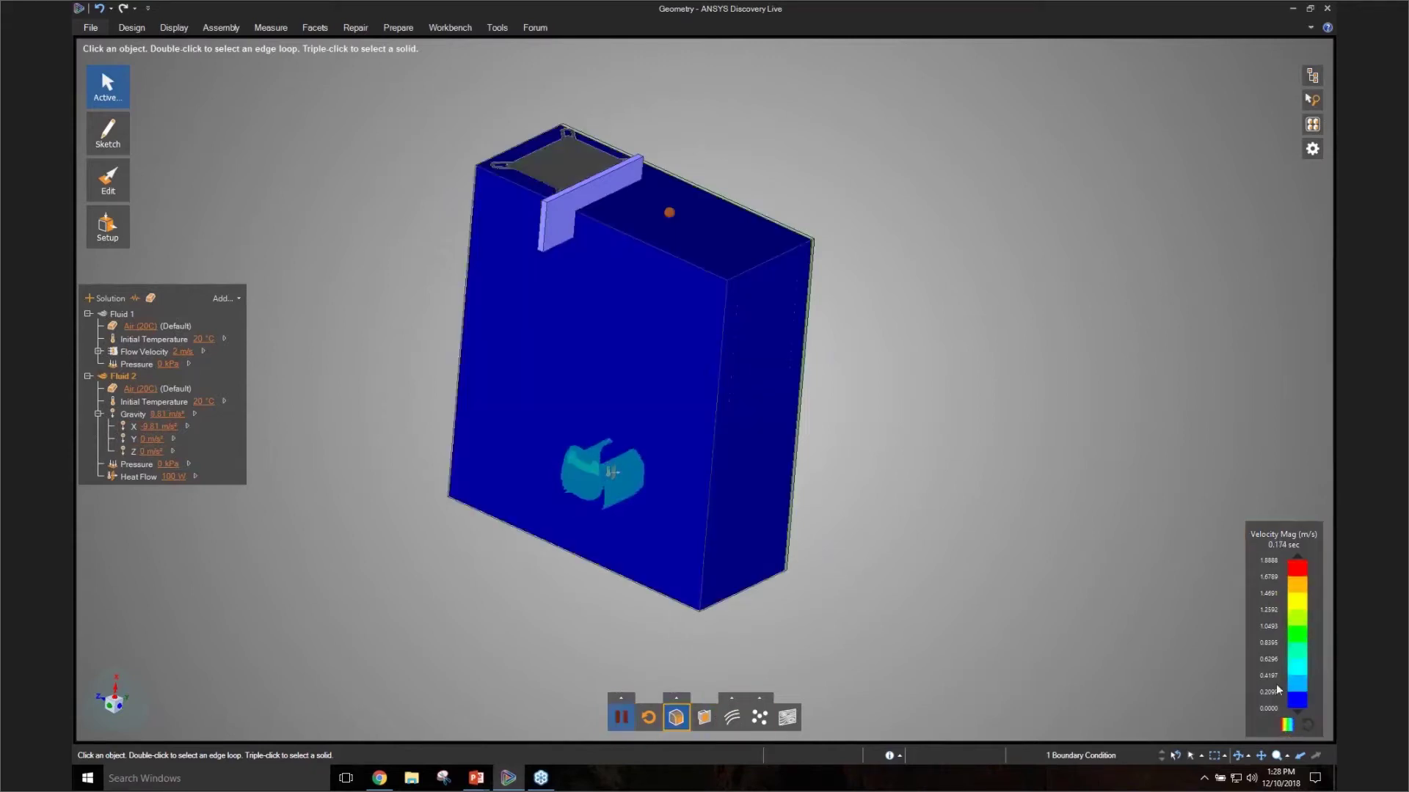
click(1287, 725)
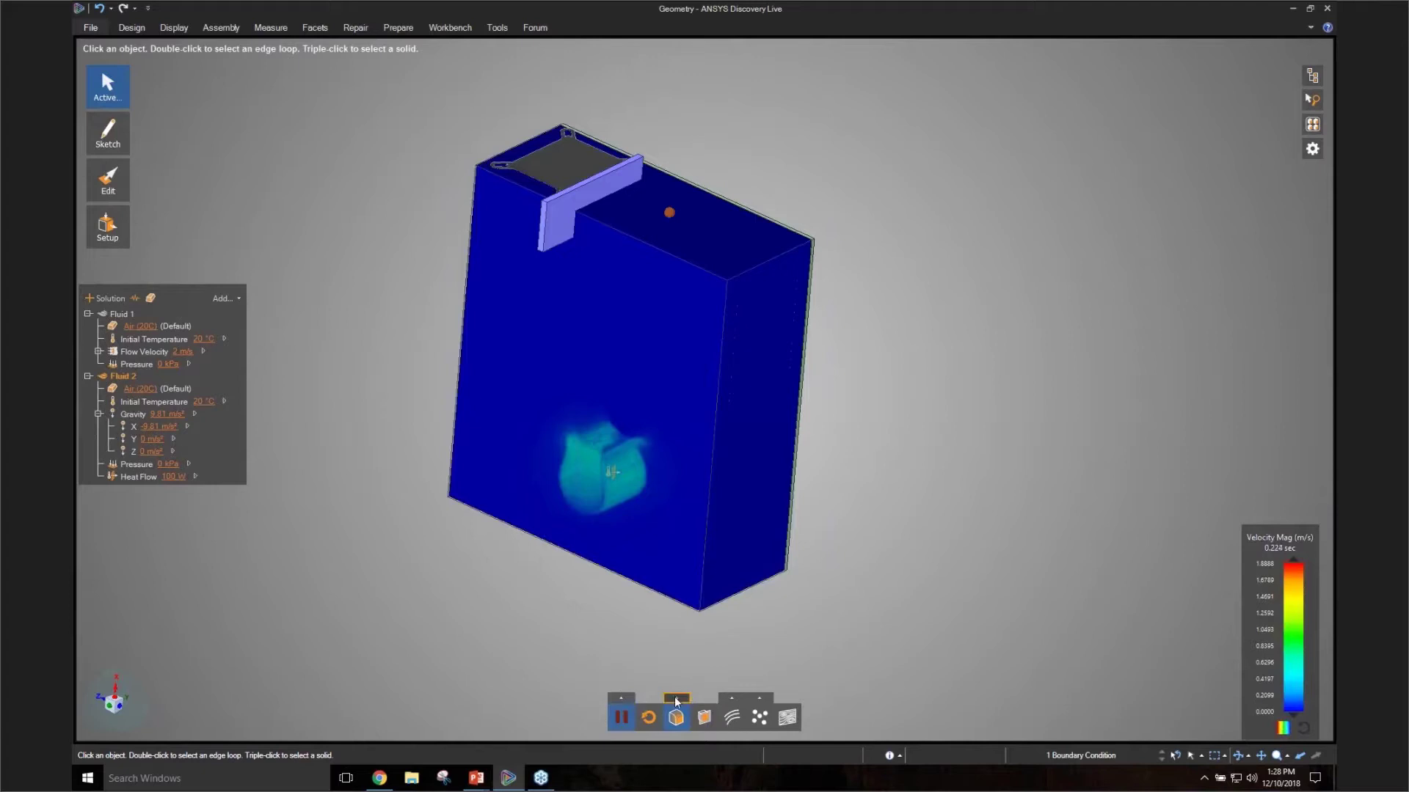
click(676, 700)
click(705, 717)
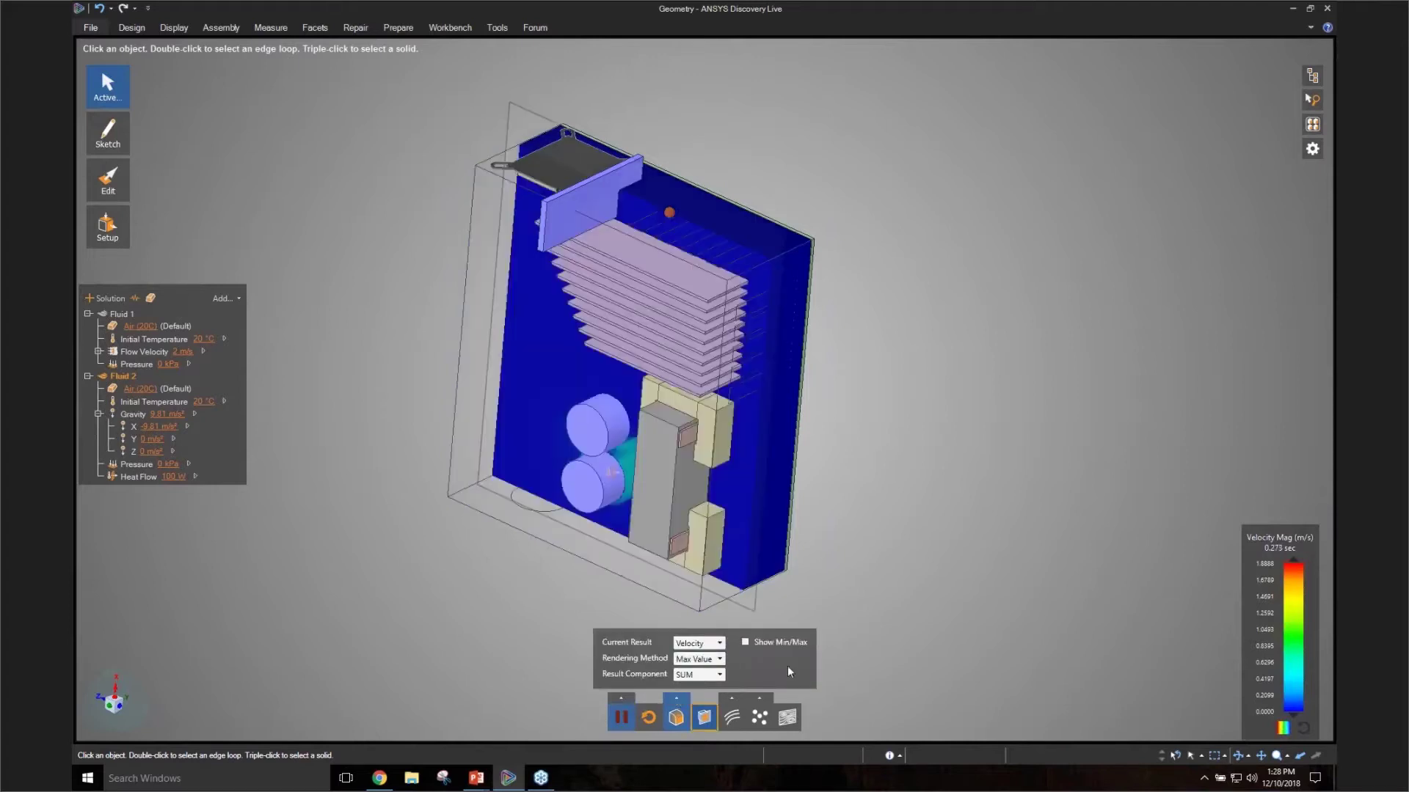
Step: Display the Temperature result with Composite rendering and slightly raise its Center value
click(720, 644)
click(704, 668)
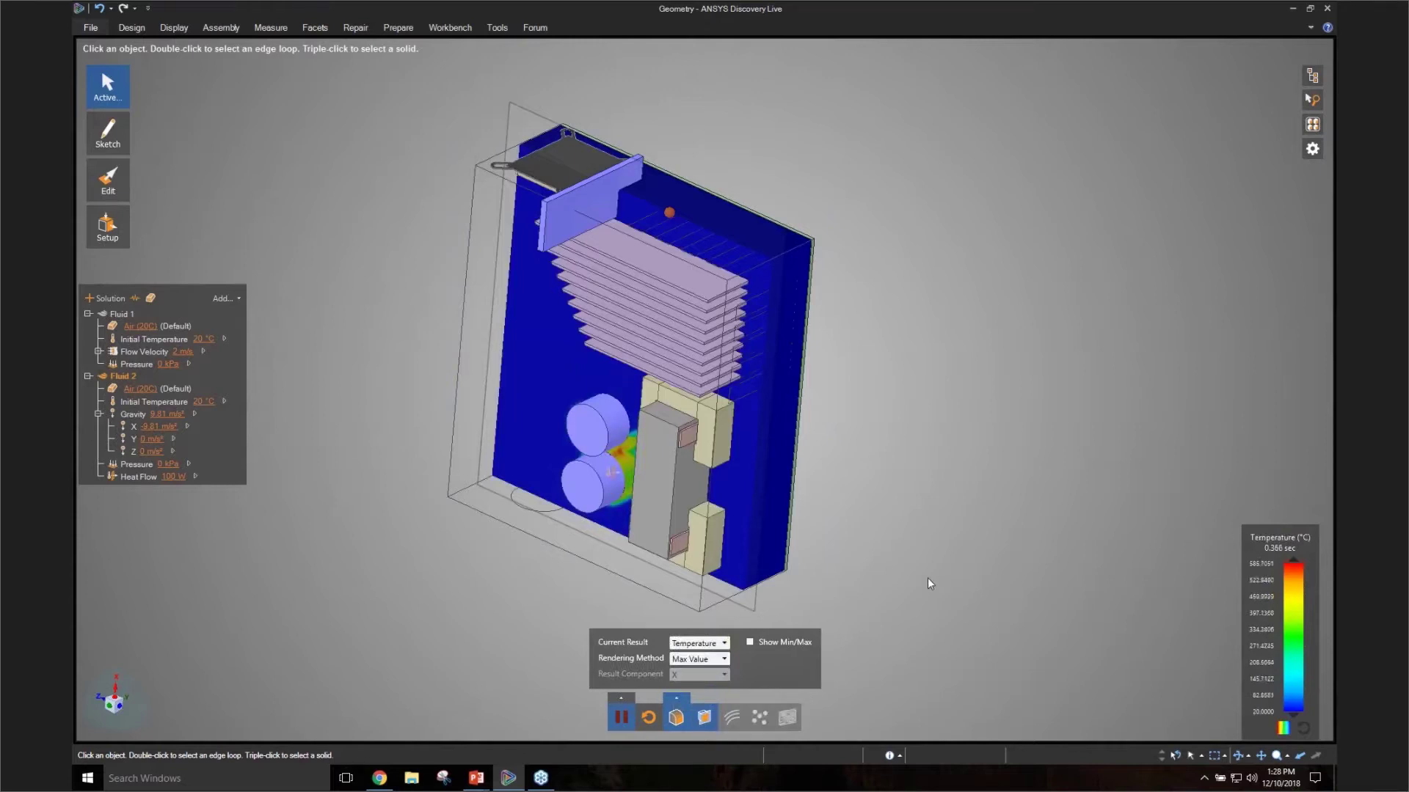
click(724, 658)
click(697, 693)
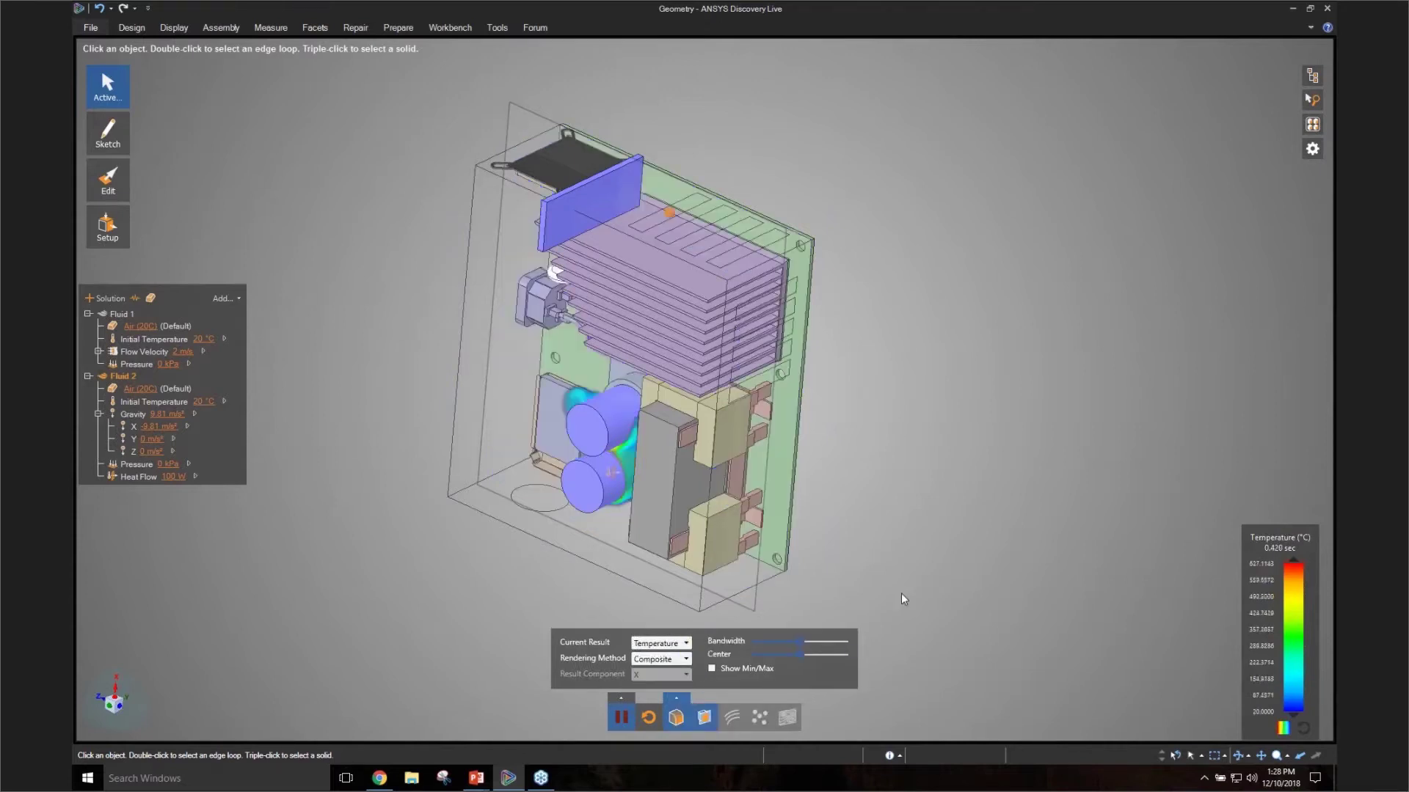
middle_drag(967, 515, 972, 500)
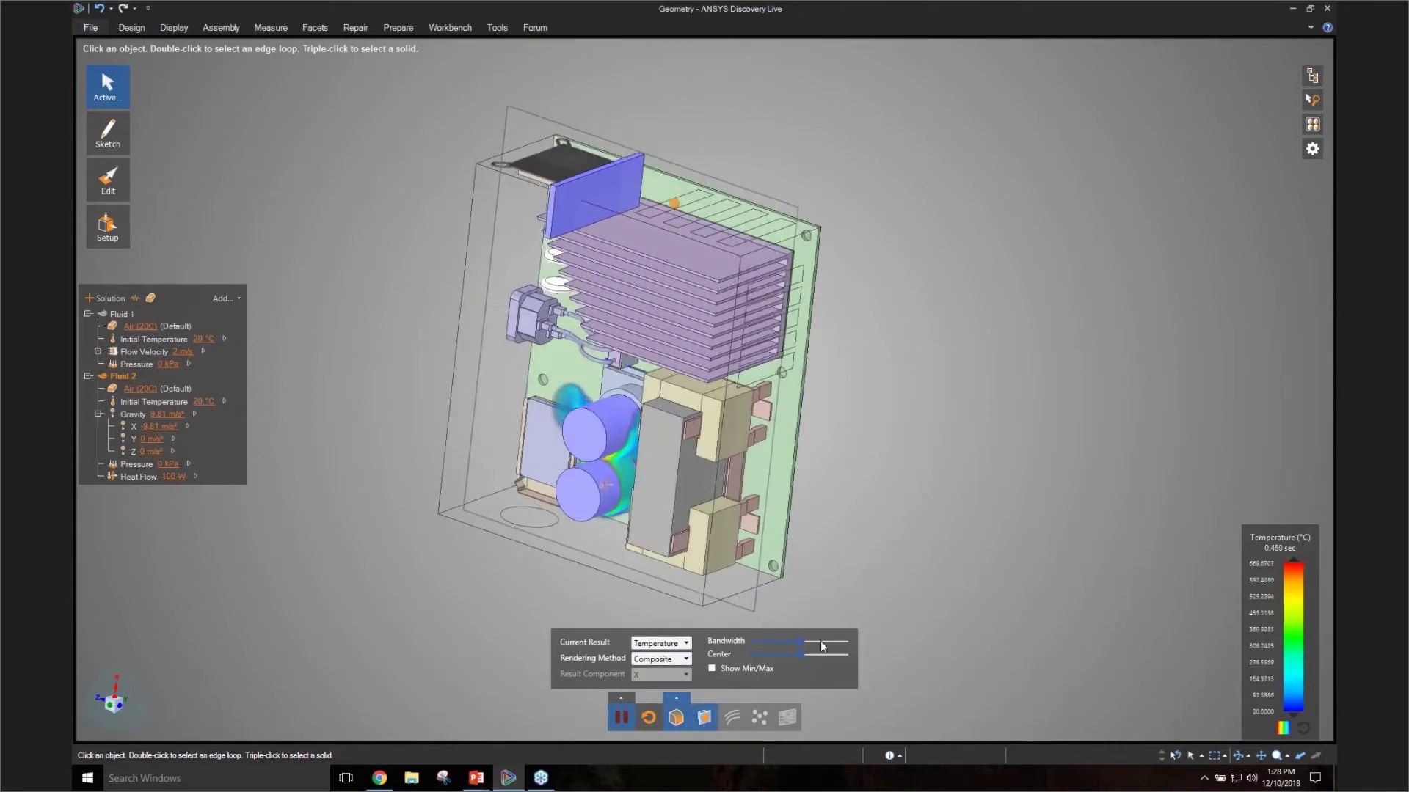
drag(800, 657, 803, 653)
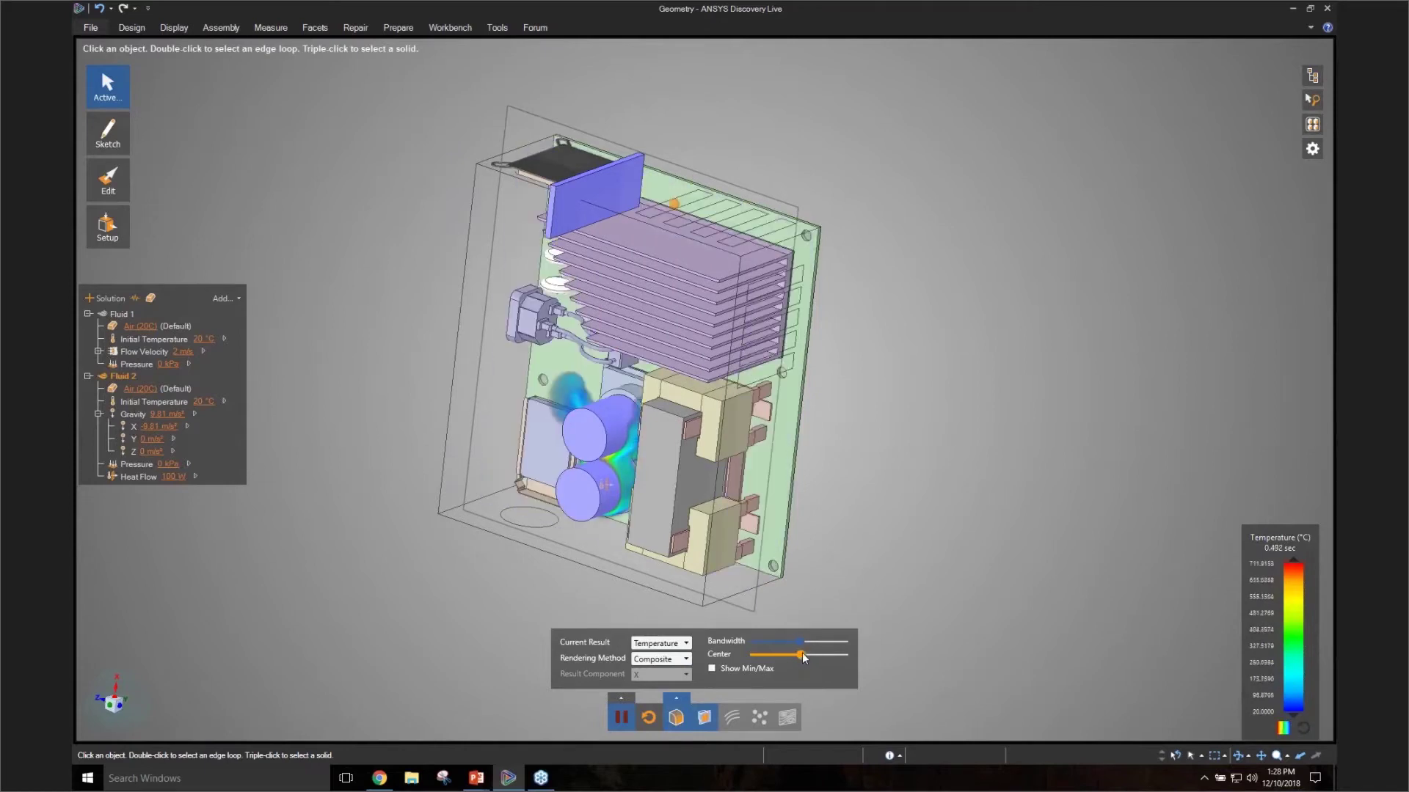
Step: Lower the temperature legend's upper limit to about 114 °C and examine the warm air around the capacitors and heat sink
middle_drag(833, 488, 973, 421)
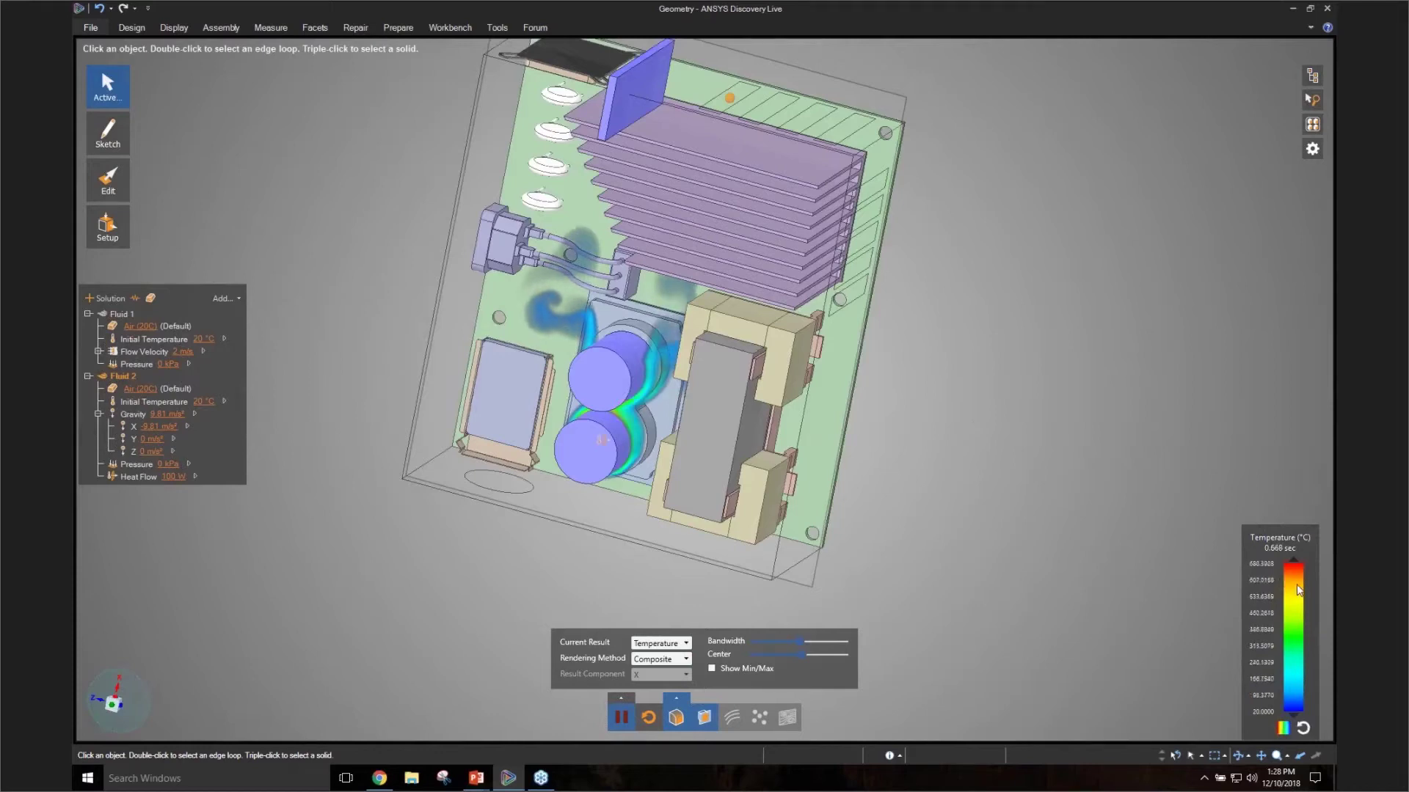
middle_drag(1279, 659, 1061, 480)
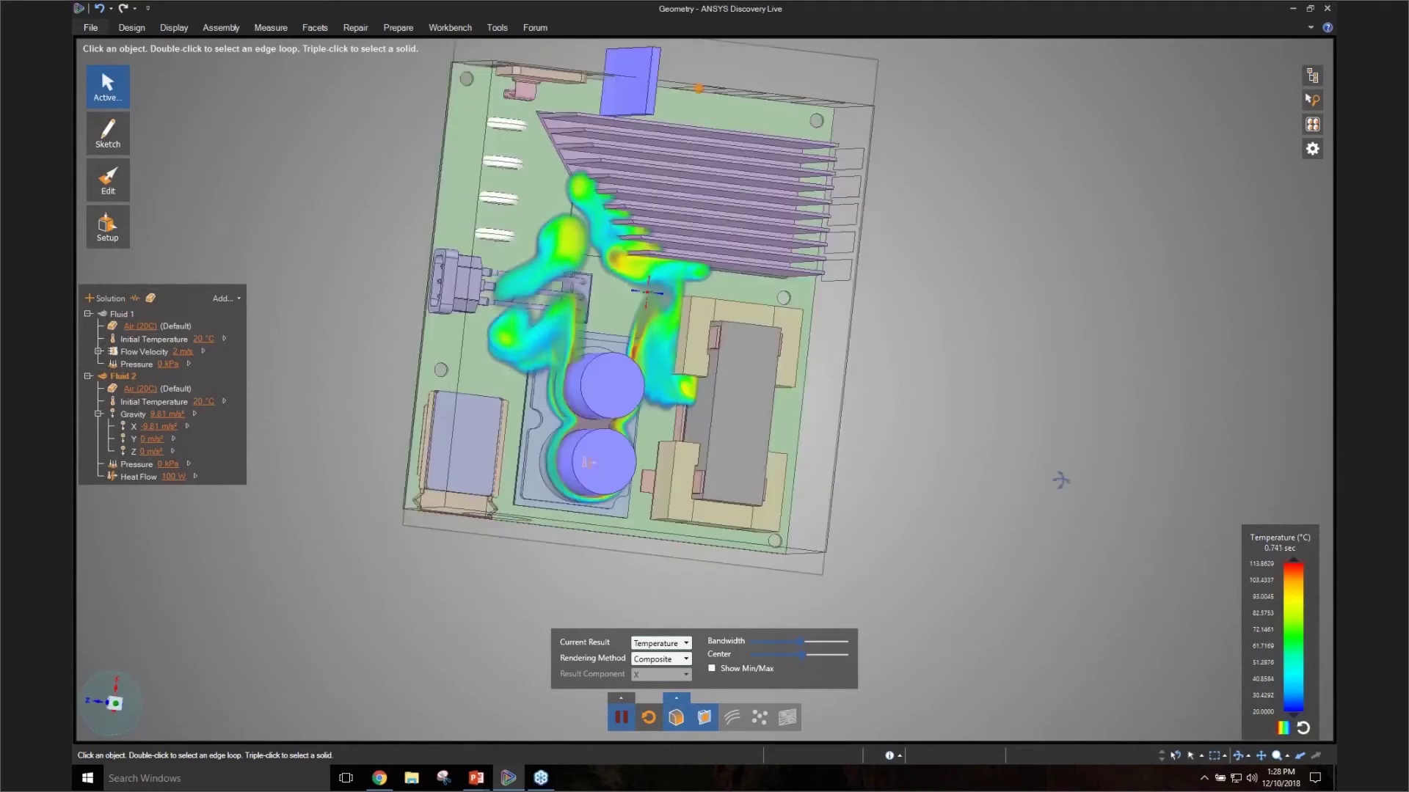
middle_drag(1061, 480, 1002, 376)
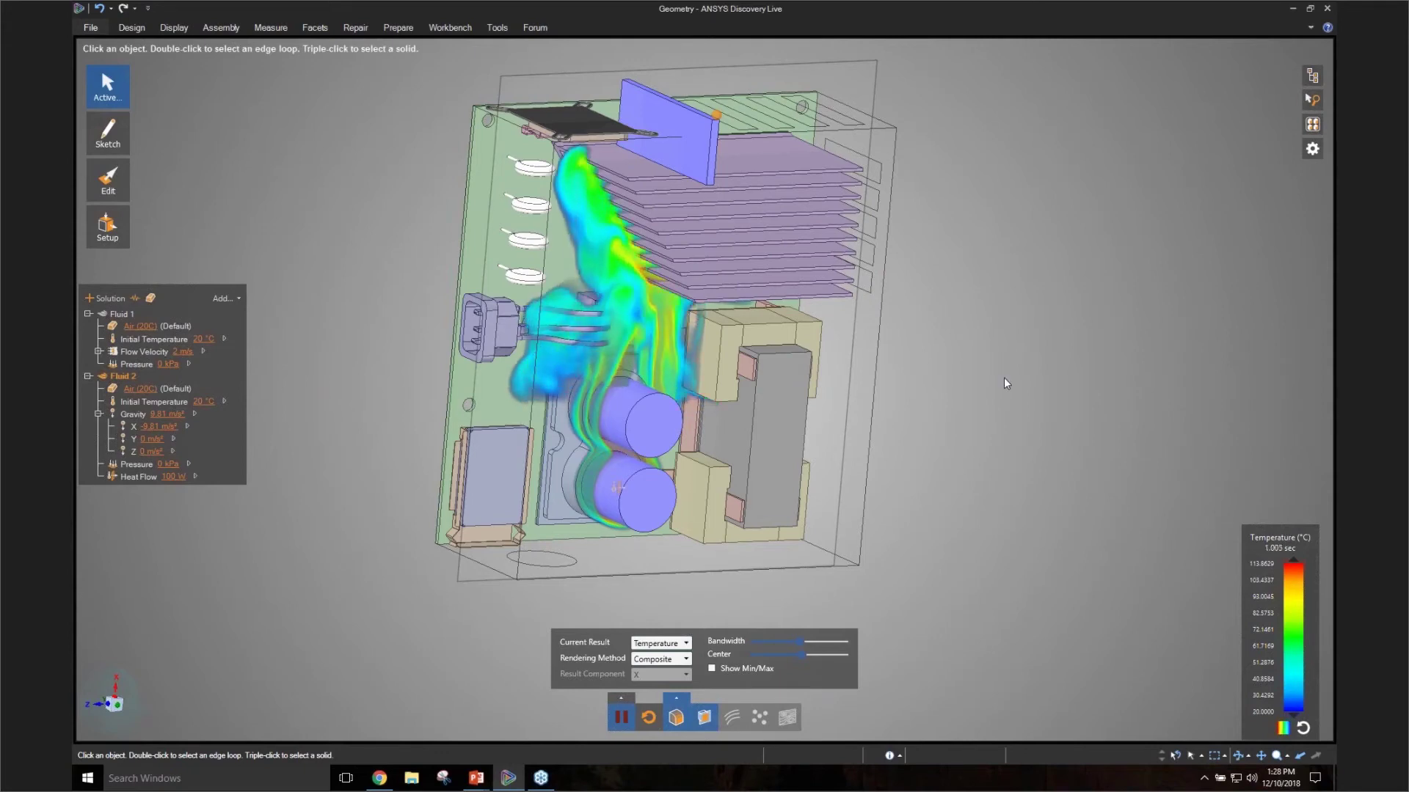
middle_drag(1001, 422, 1065, 395)
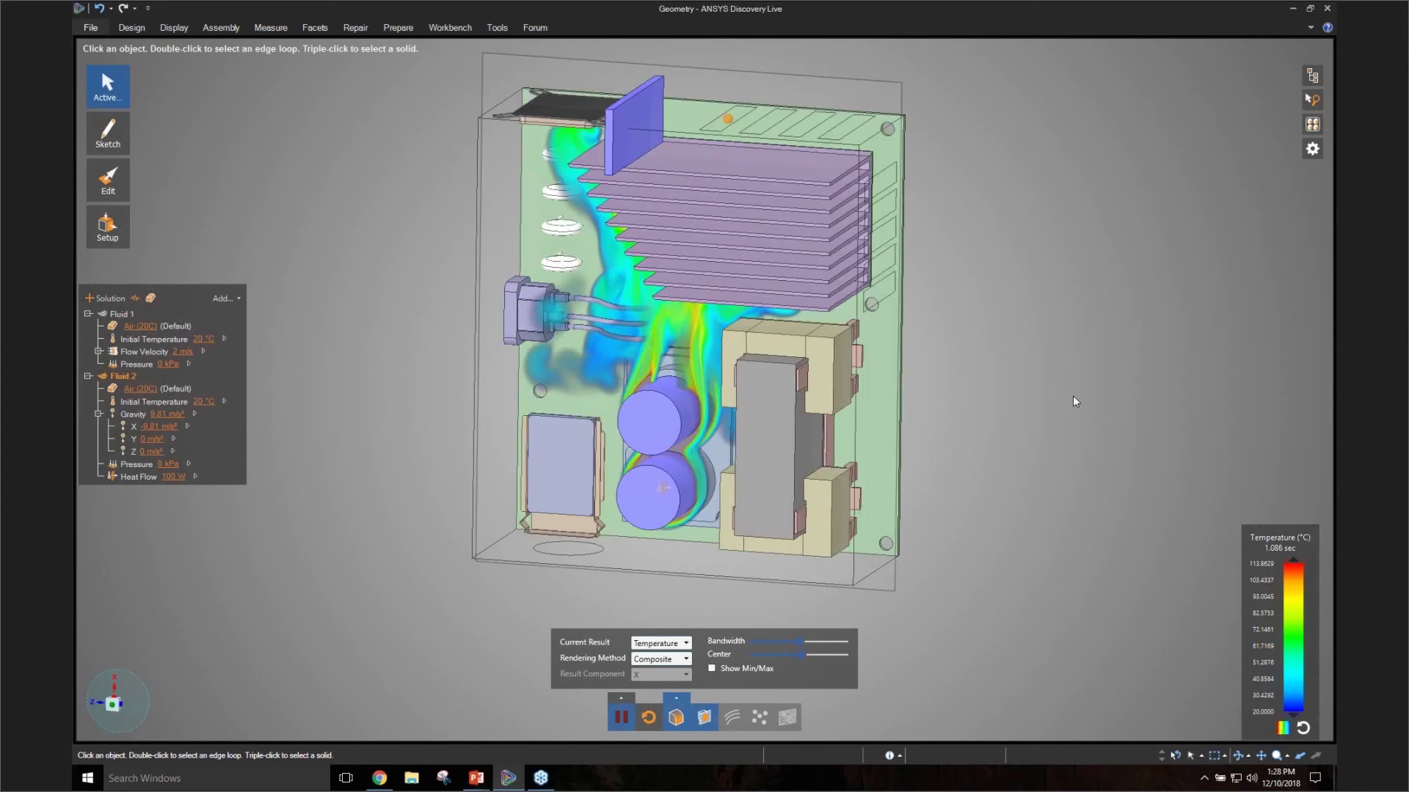
middle_drag(1075, 401, 1084, 357)
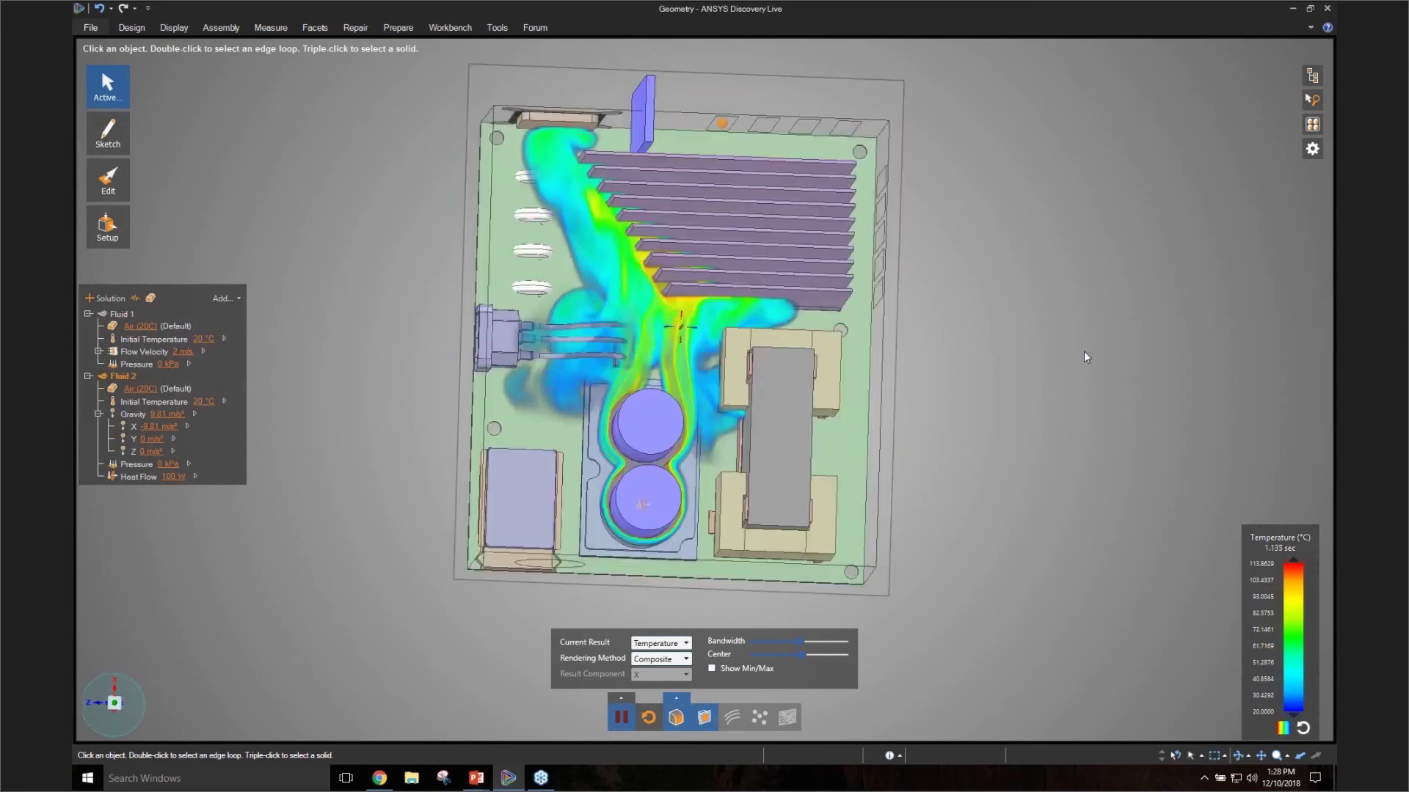